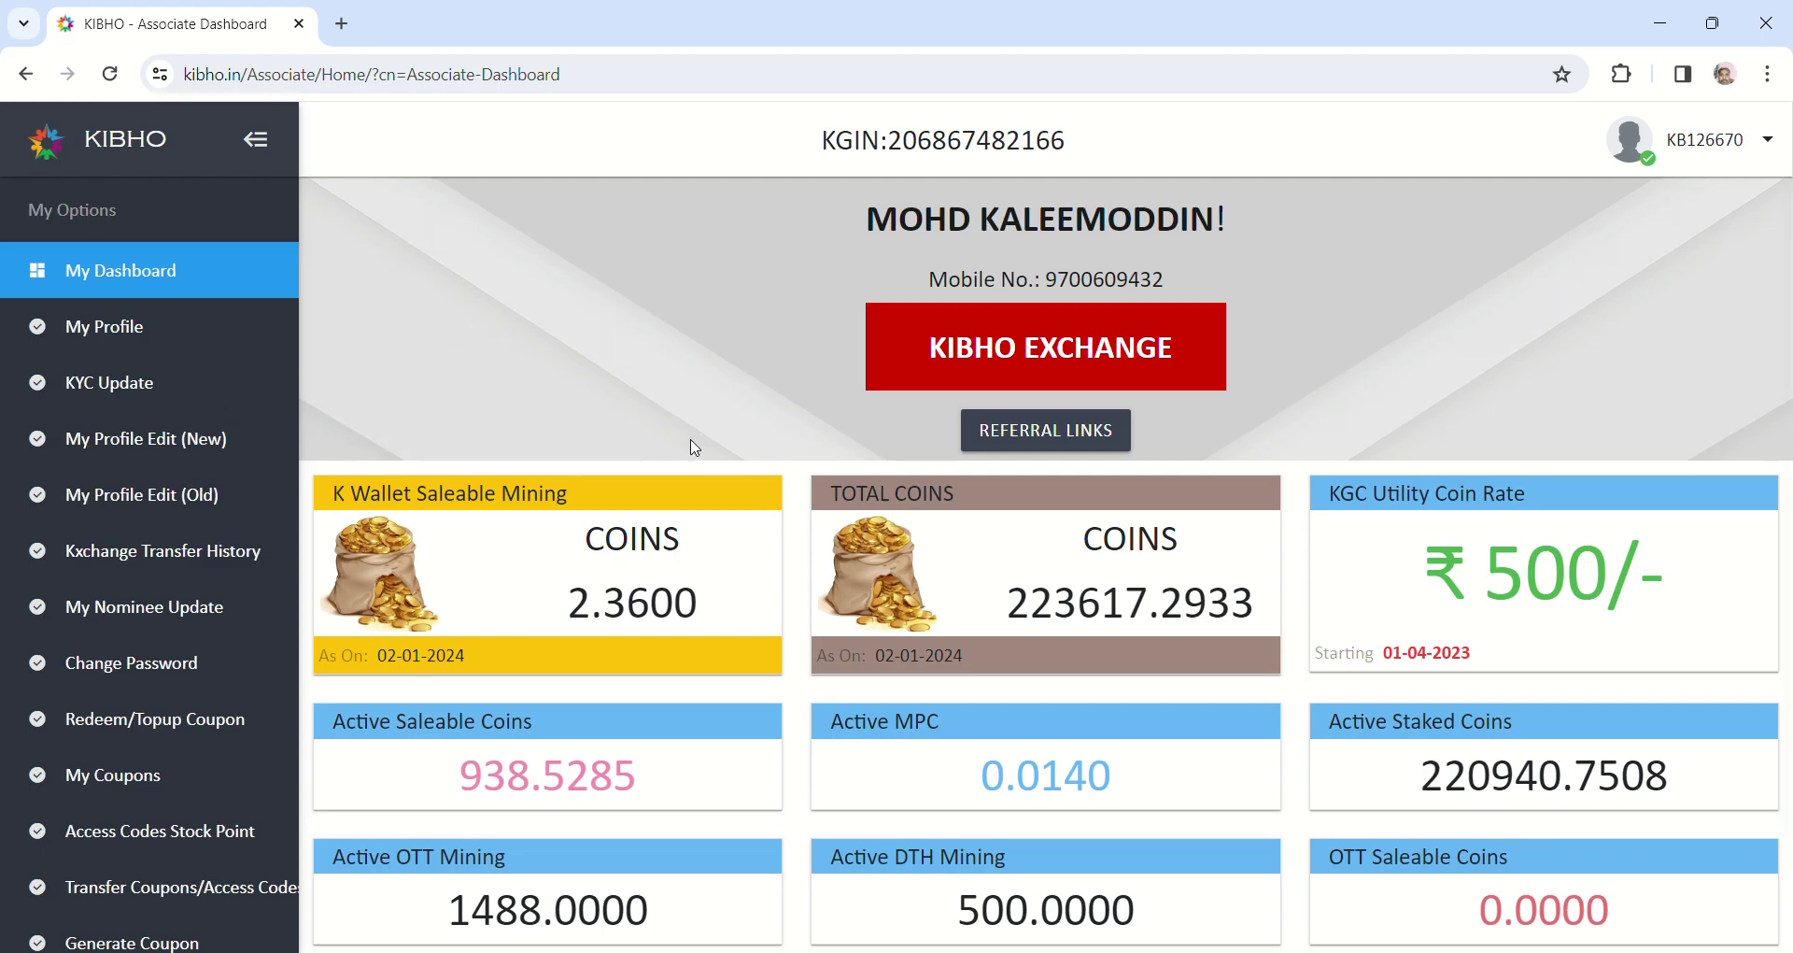
Open the Create Coupons from Coins form in the Kibho Local Exchange section
{"action": "scroll", "coordinate": [695, 447], "scroll_direction": "down", "scroll_amount": 1}
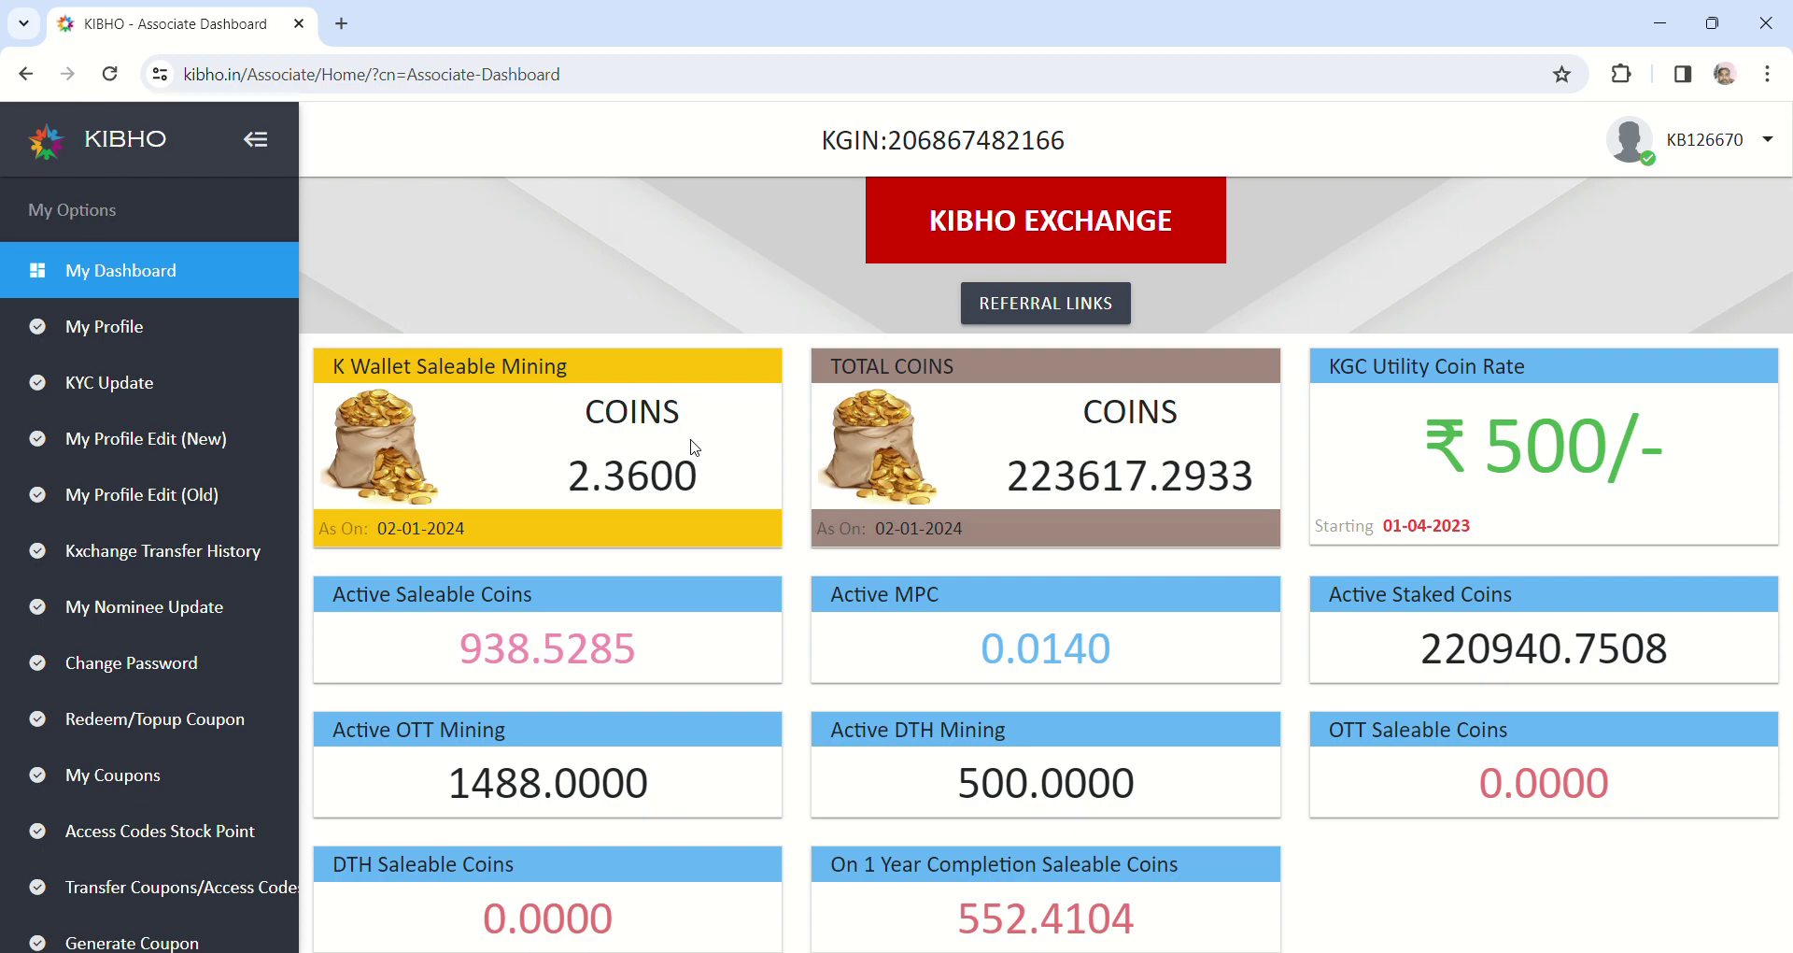
{"action": "scroll", "coordinate": [271, 708], "scroll_direction": "down", "scroll_amount": 5}
{"action": "scroll", "coordinate": [272, 708], "scroll_direction": "down", "scroll_amount": 4}
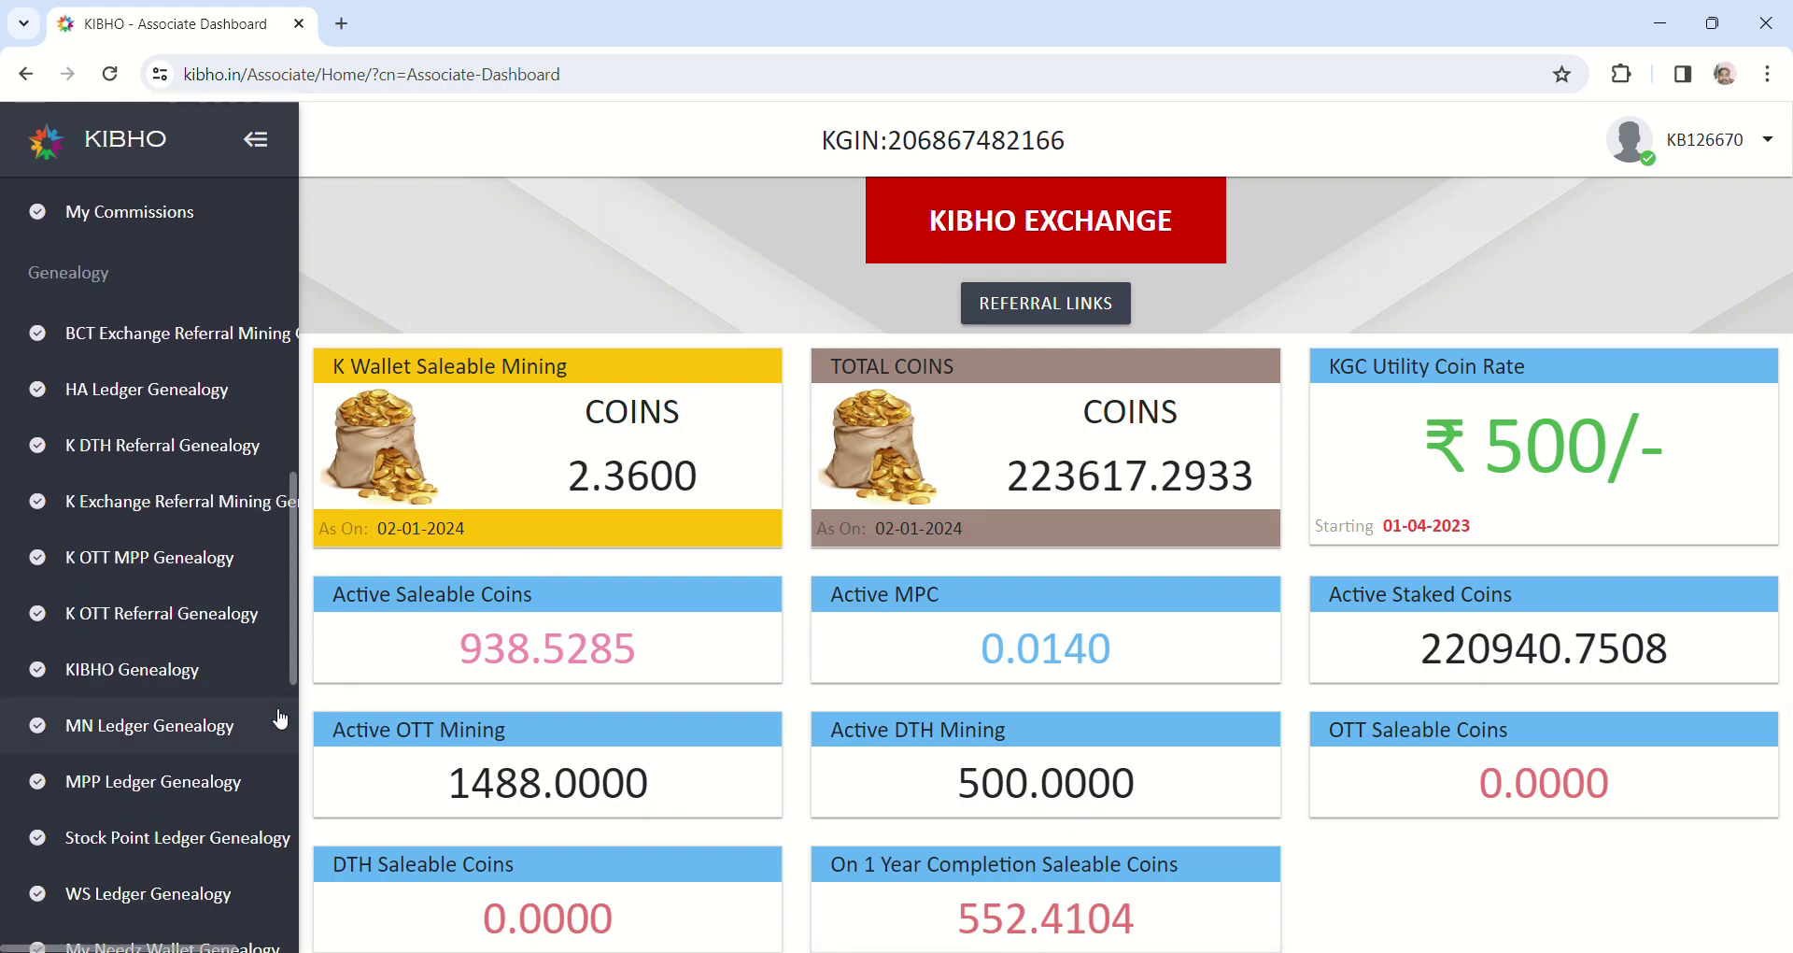
{"action": "scroll", "coordinate": [280, 717], "scroll_direction": "down", "scroll_amount": 4}
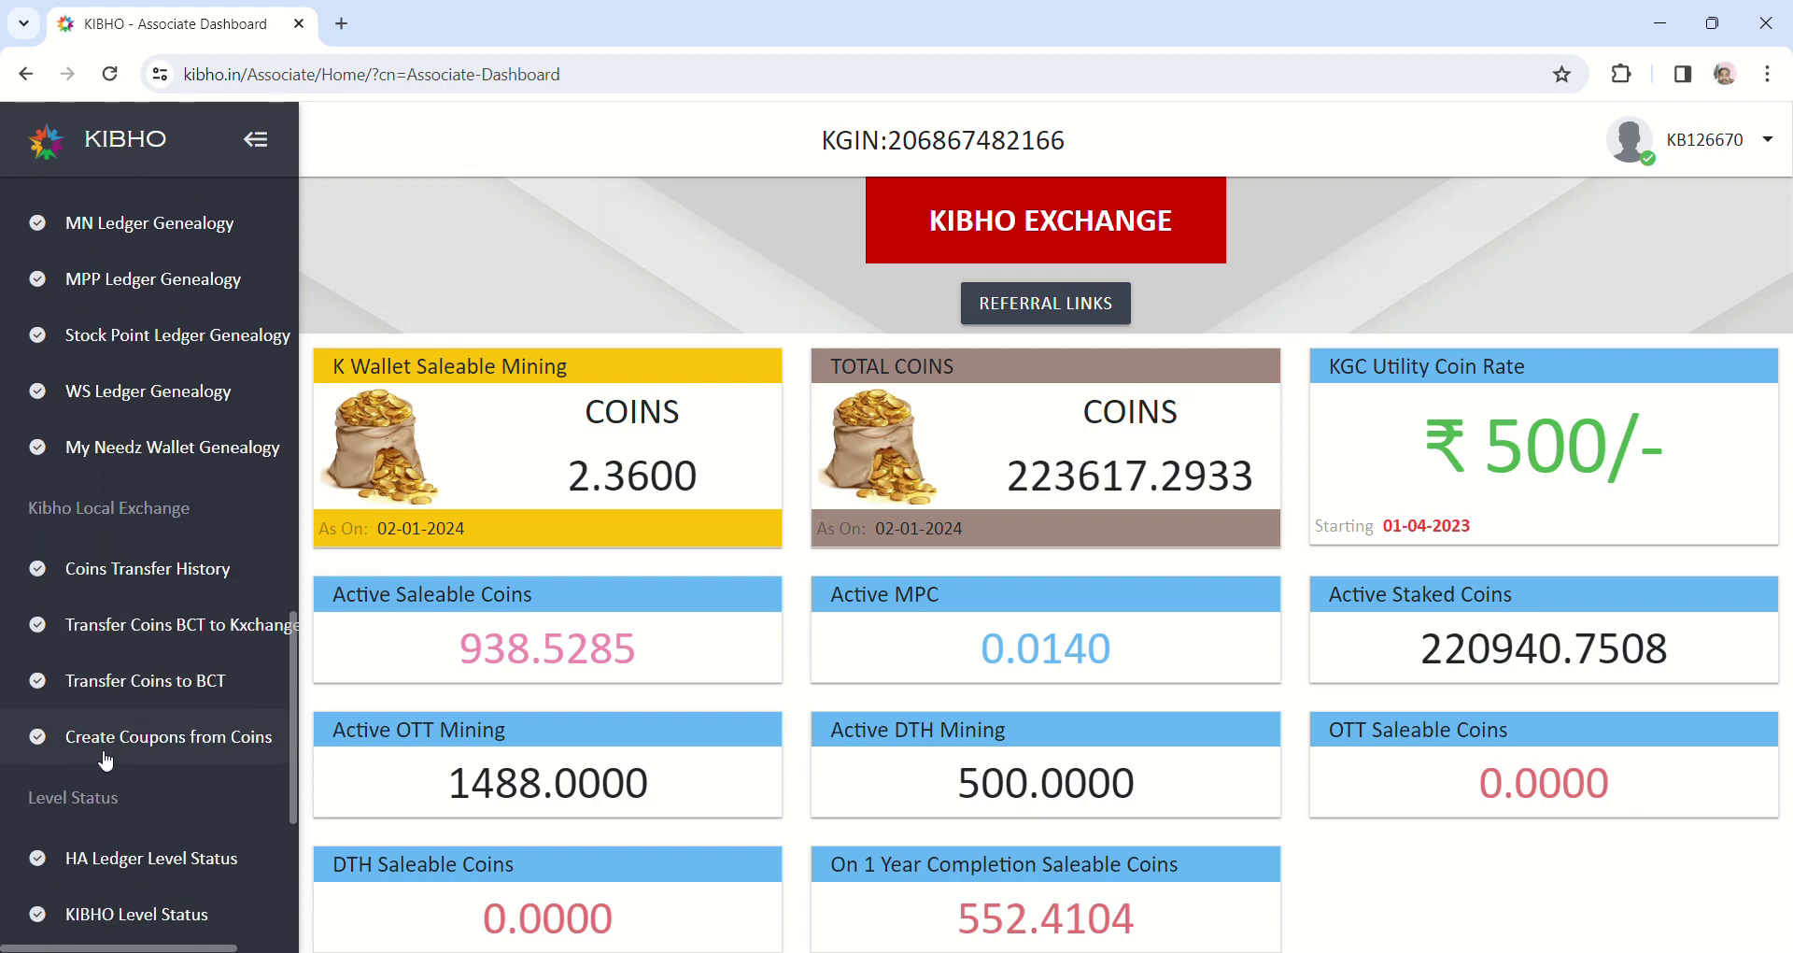
{"action": "left_click", "coordinate": [233, 757]}
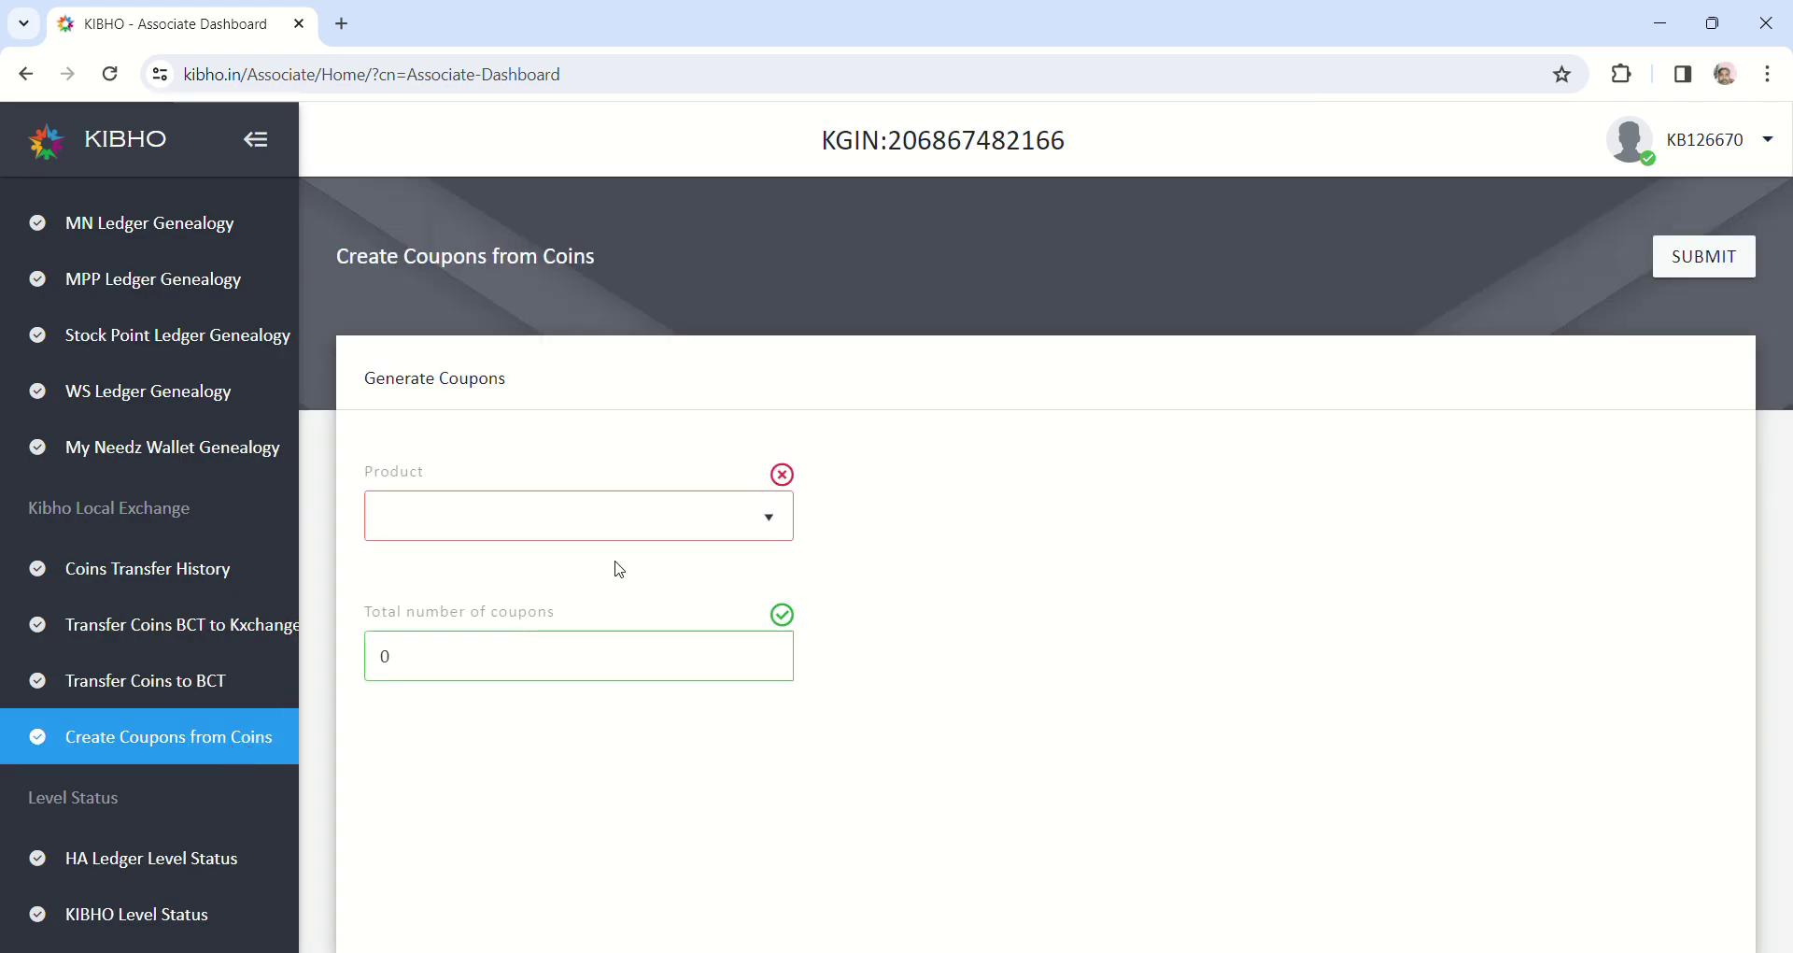
Generate 1 coupon from coins for the OTT Plan product, confirming the operation and dismissing the resulting message
{"action": "left_click", "coordinate": [777, 519]}
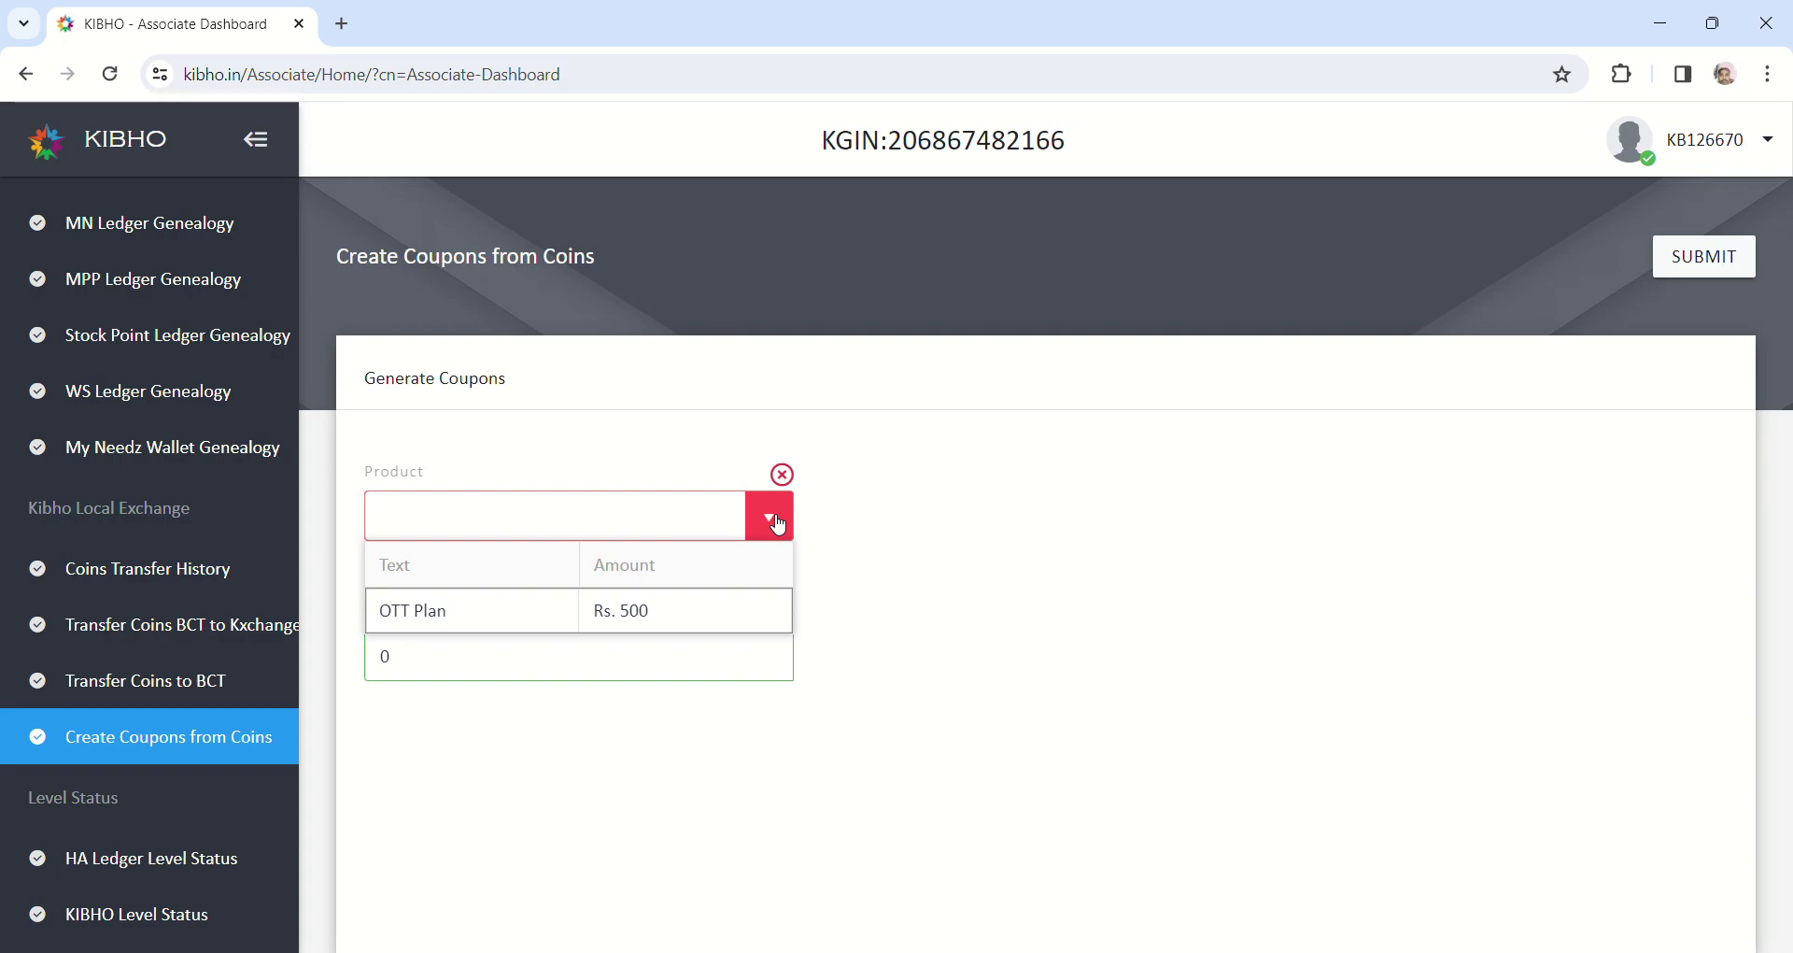
{"action": "left_click", "coordinate": [653, 613]}
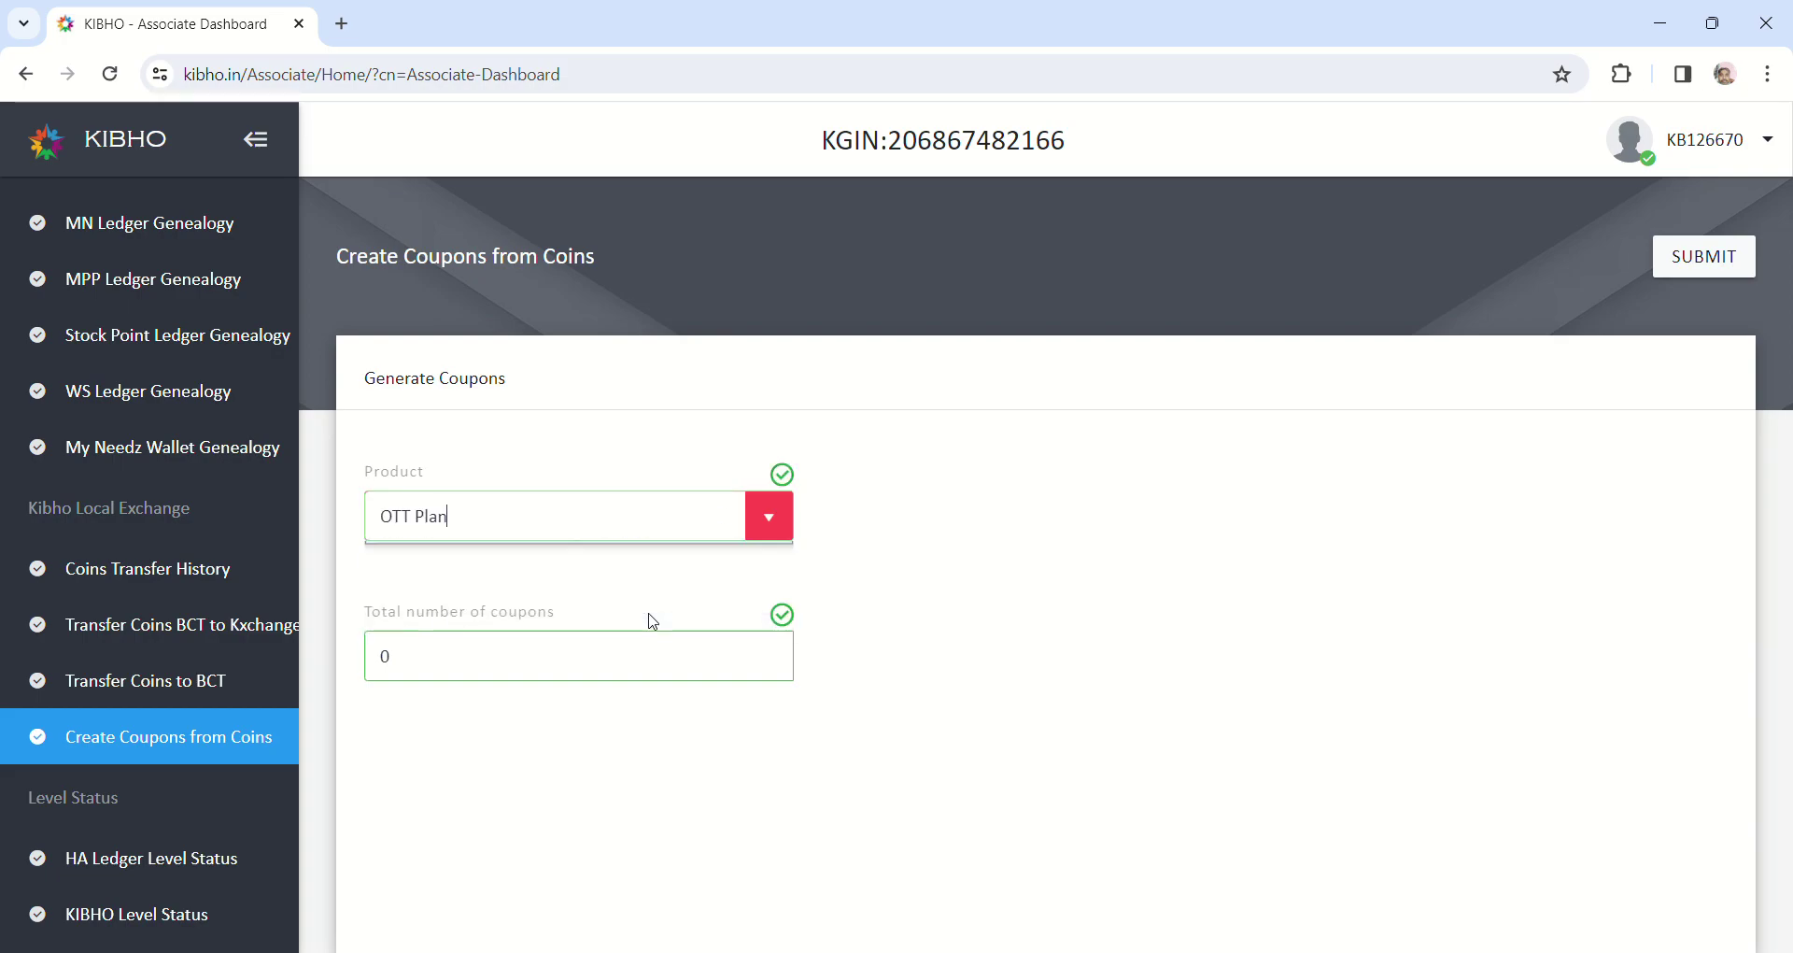
{"action": "left_click", "coordinate": [642, 654]}
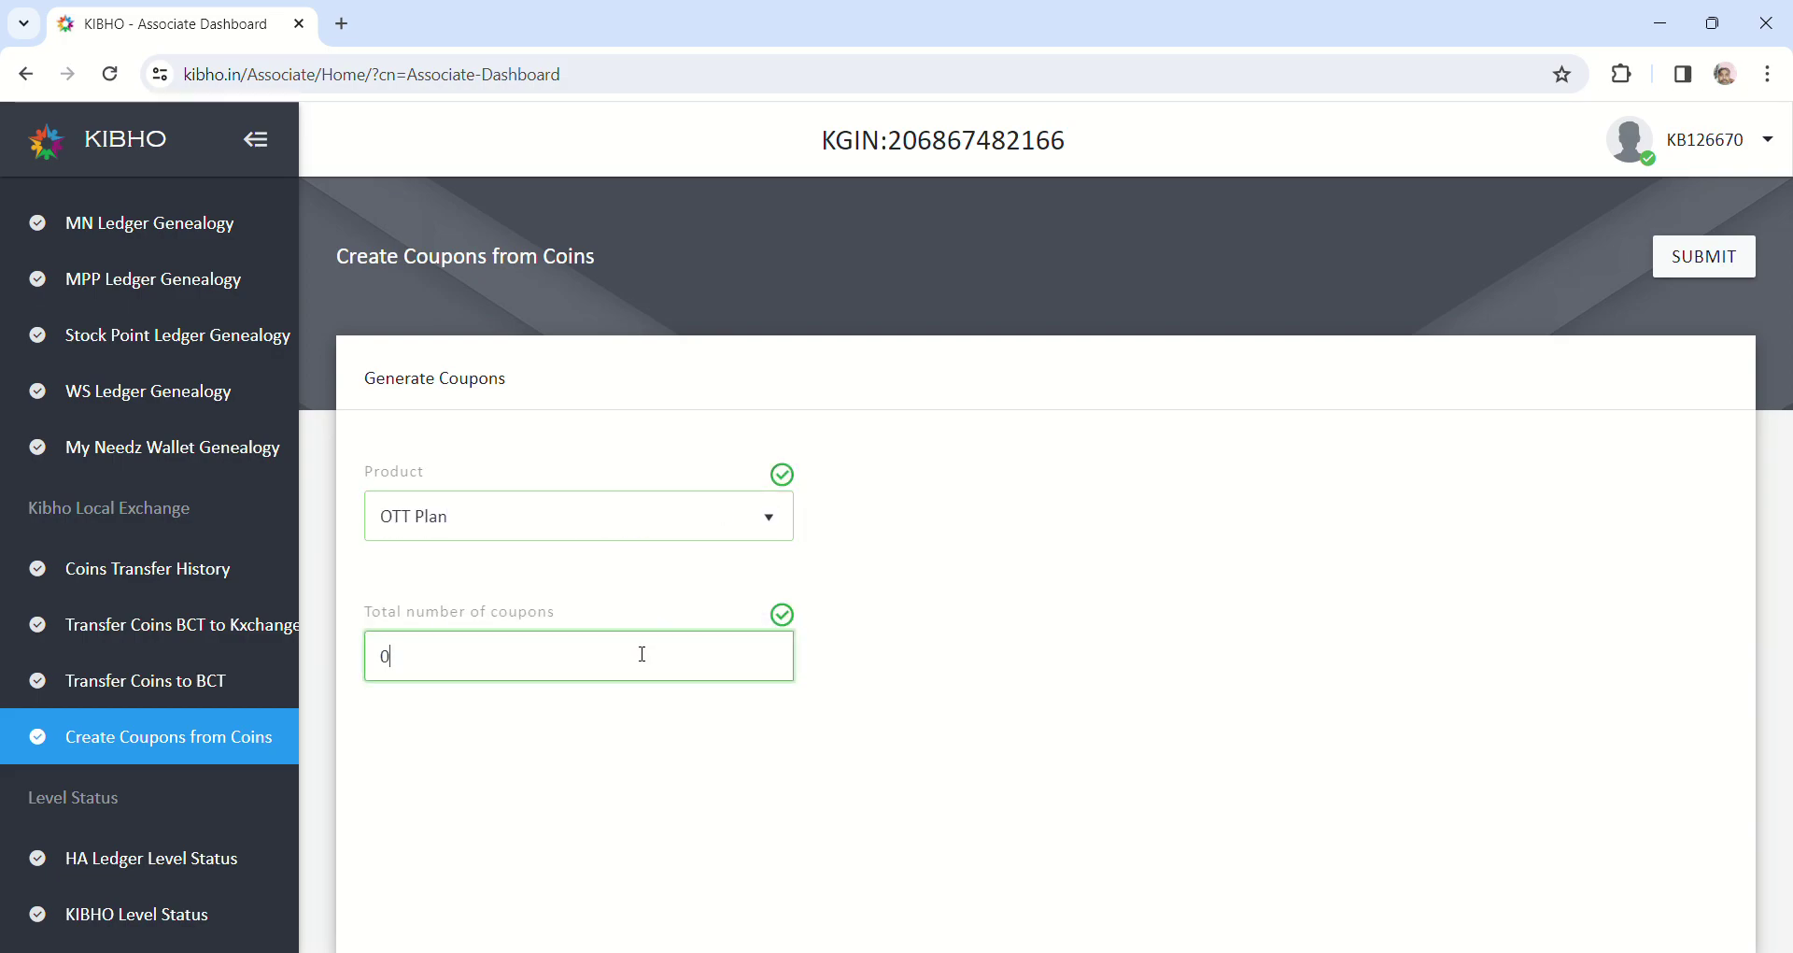
{"action": "key", "text": "BackSpace"}
{"action": "type", "text": "1"}
{"action": "left_click", "coordinate": [1692, 263]}
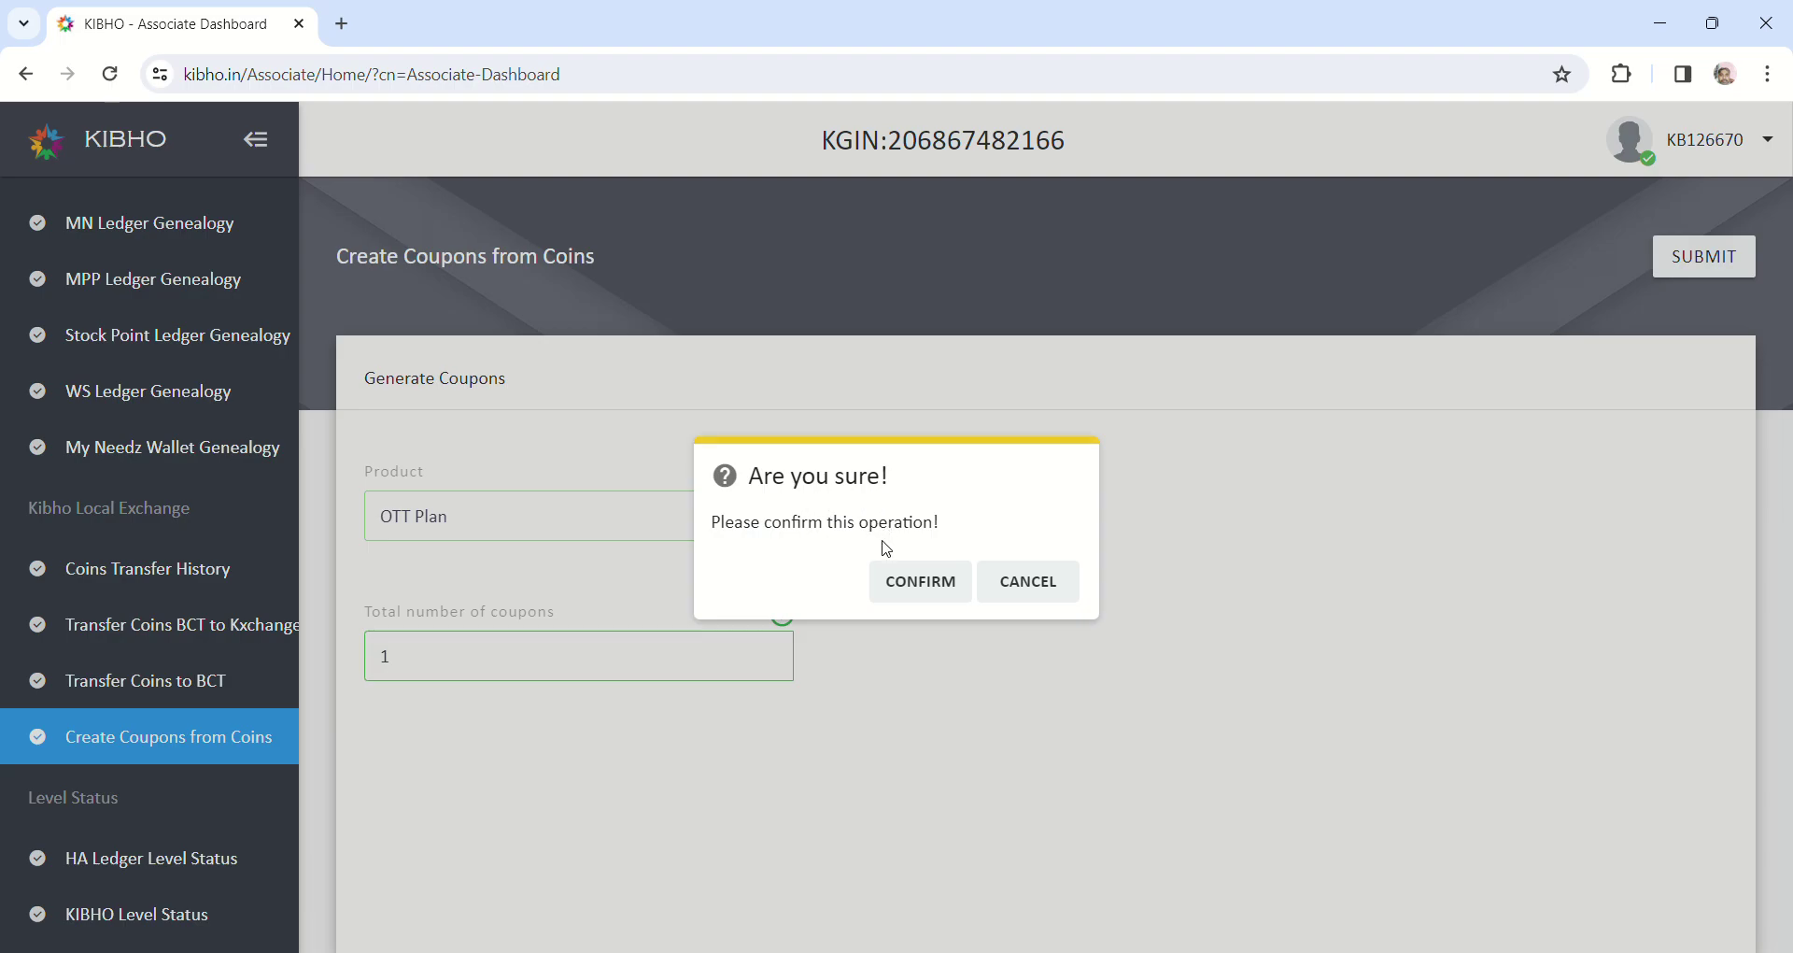
{"action": "left_click", "coordinate": [922, 595]}
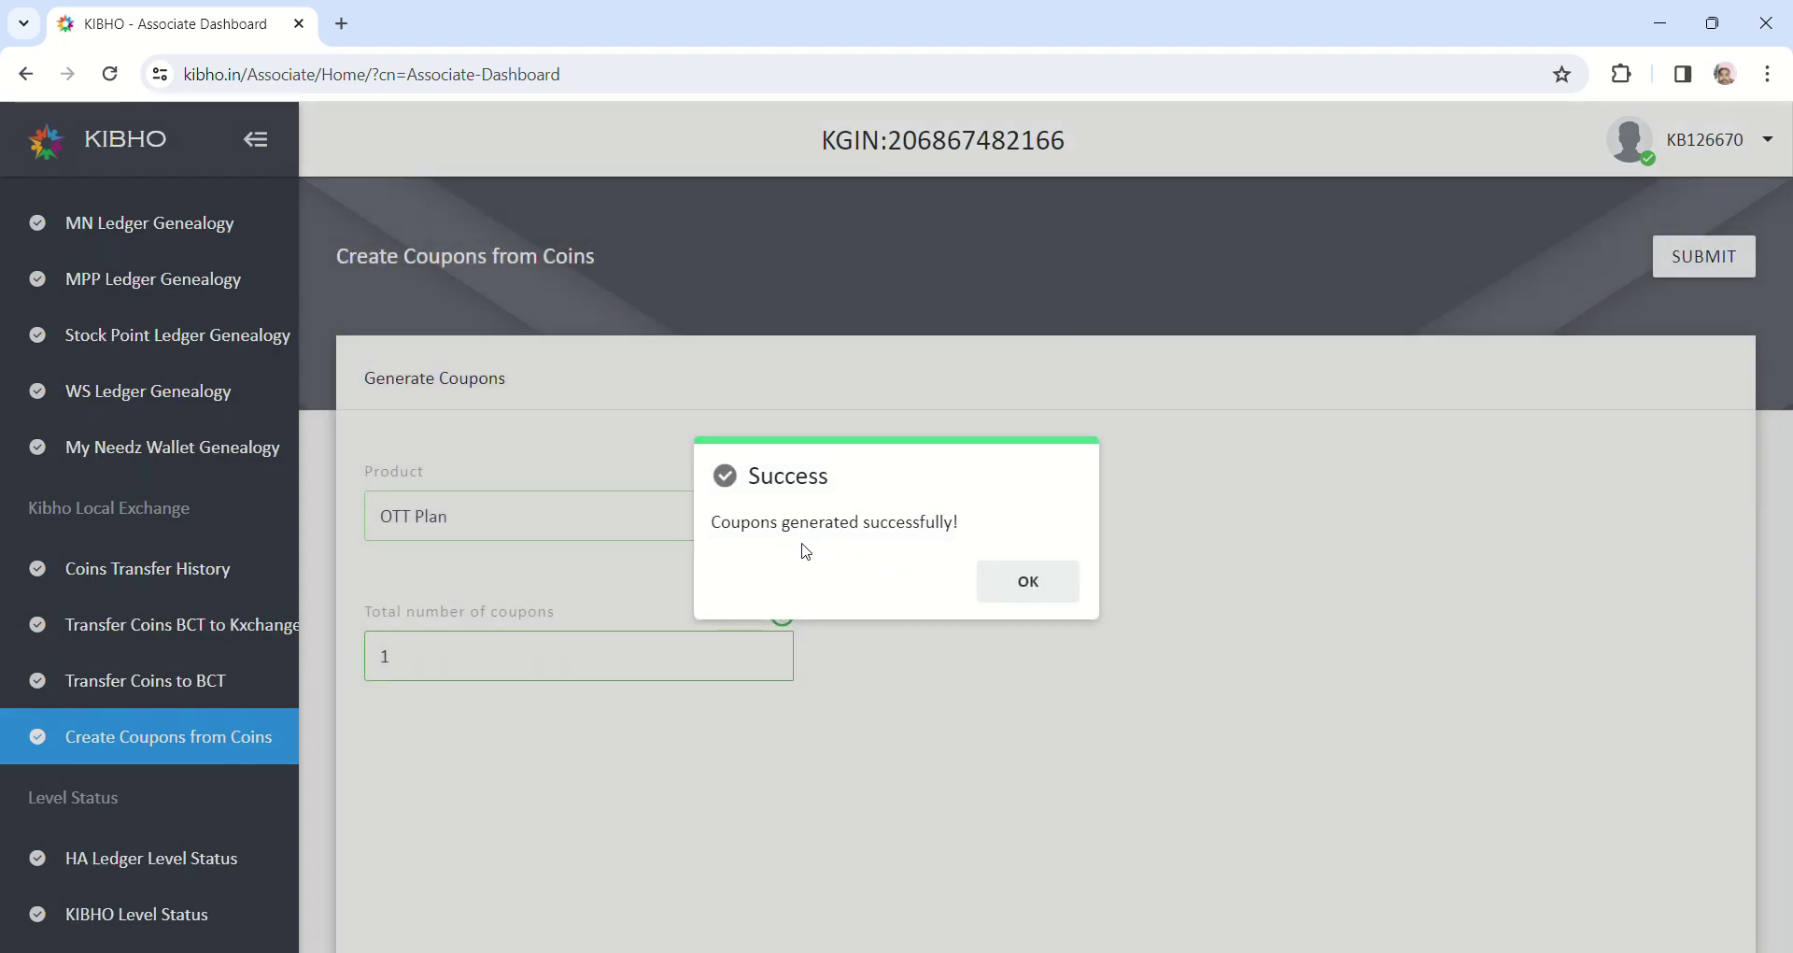
{"action": "left_click", "coordinate": [1029, 583]}
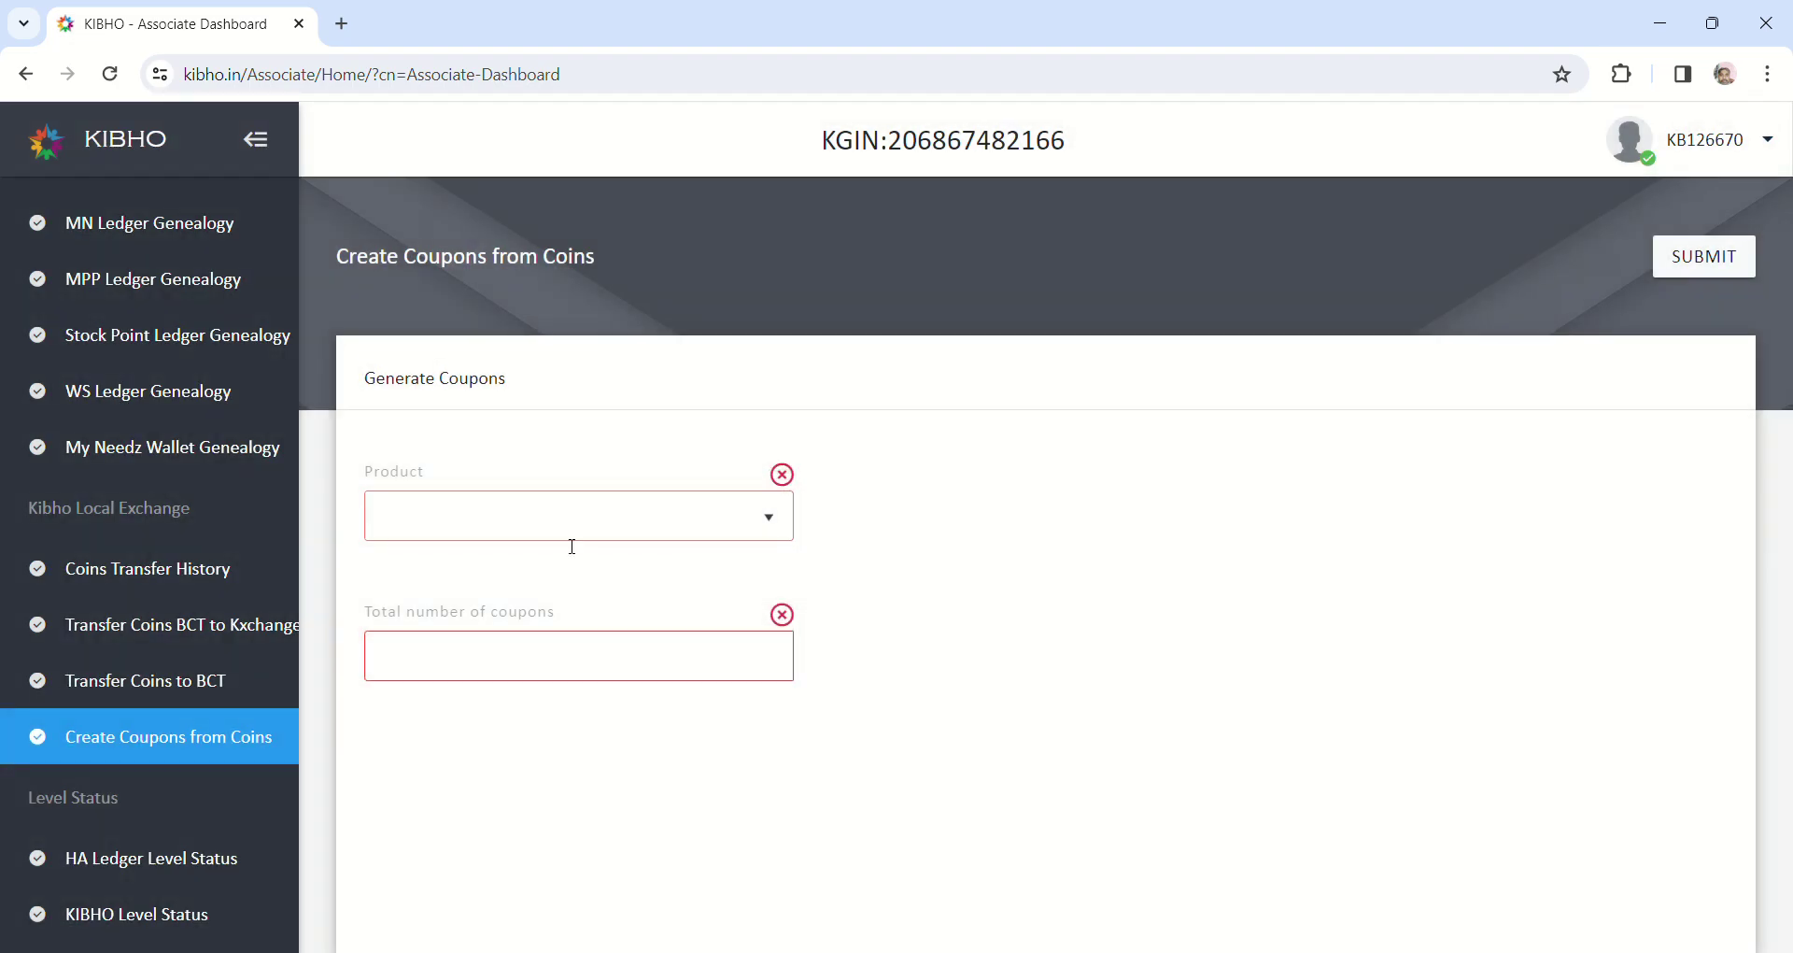
Open the My Coupons list to check the newly generated OTT Plan coupon
{"action": "scroll", "coordinate": [172, 452], "scroll_direction": "up", "scroll_amount": 10}
{"action": "scroll", "coordinate": [172, 452], "scroll_direction": "up", "scroll_amount": 5}
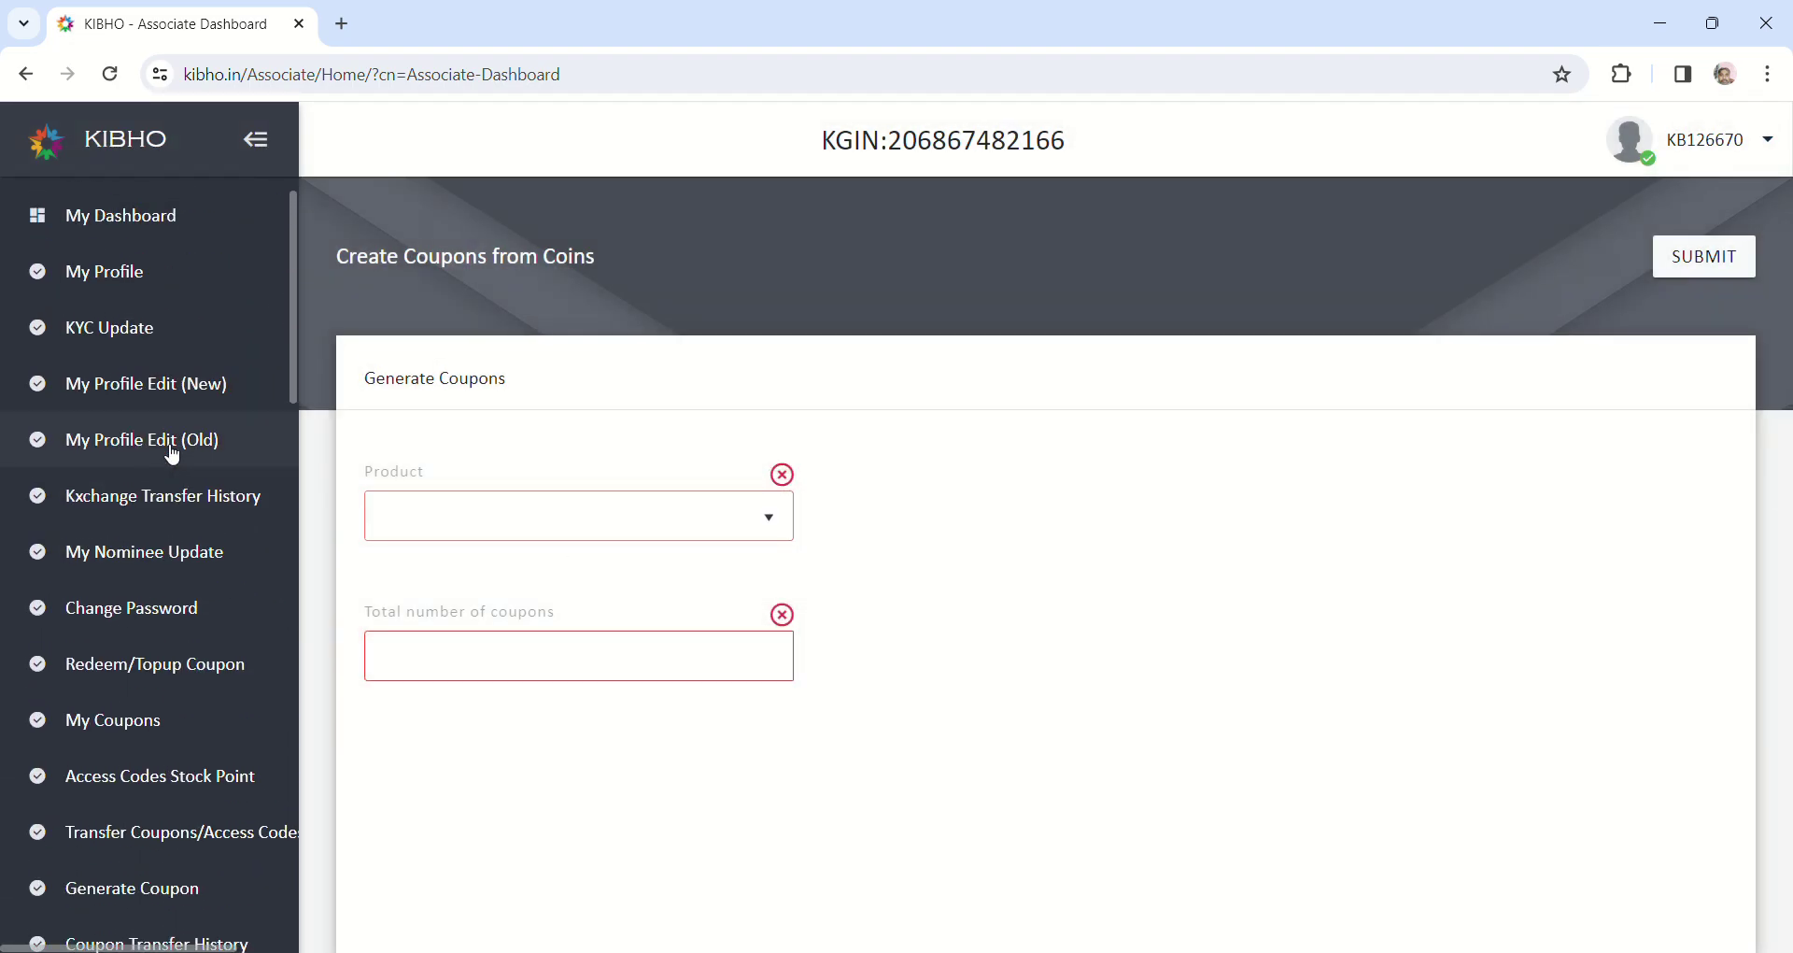
{"action": "left_click", "coordinate": [121, 728]}
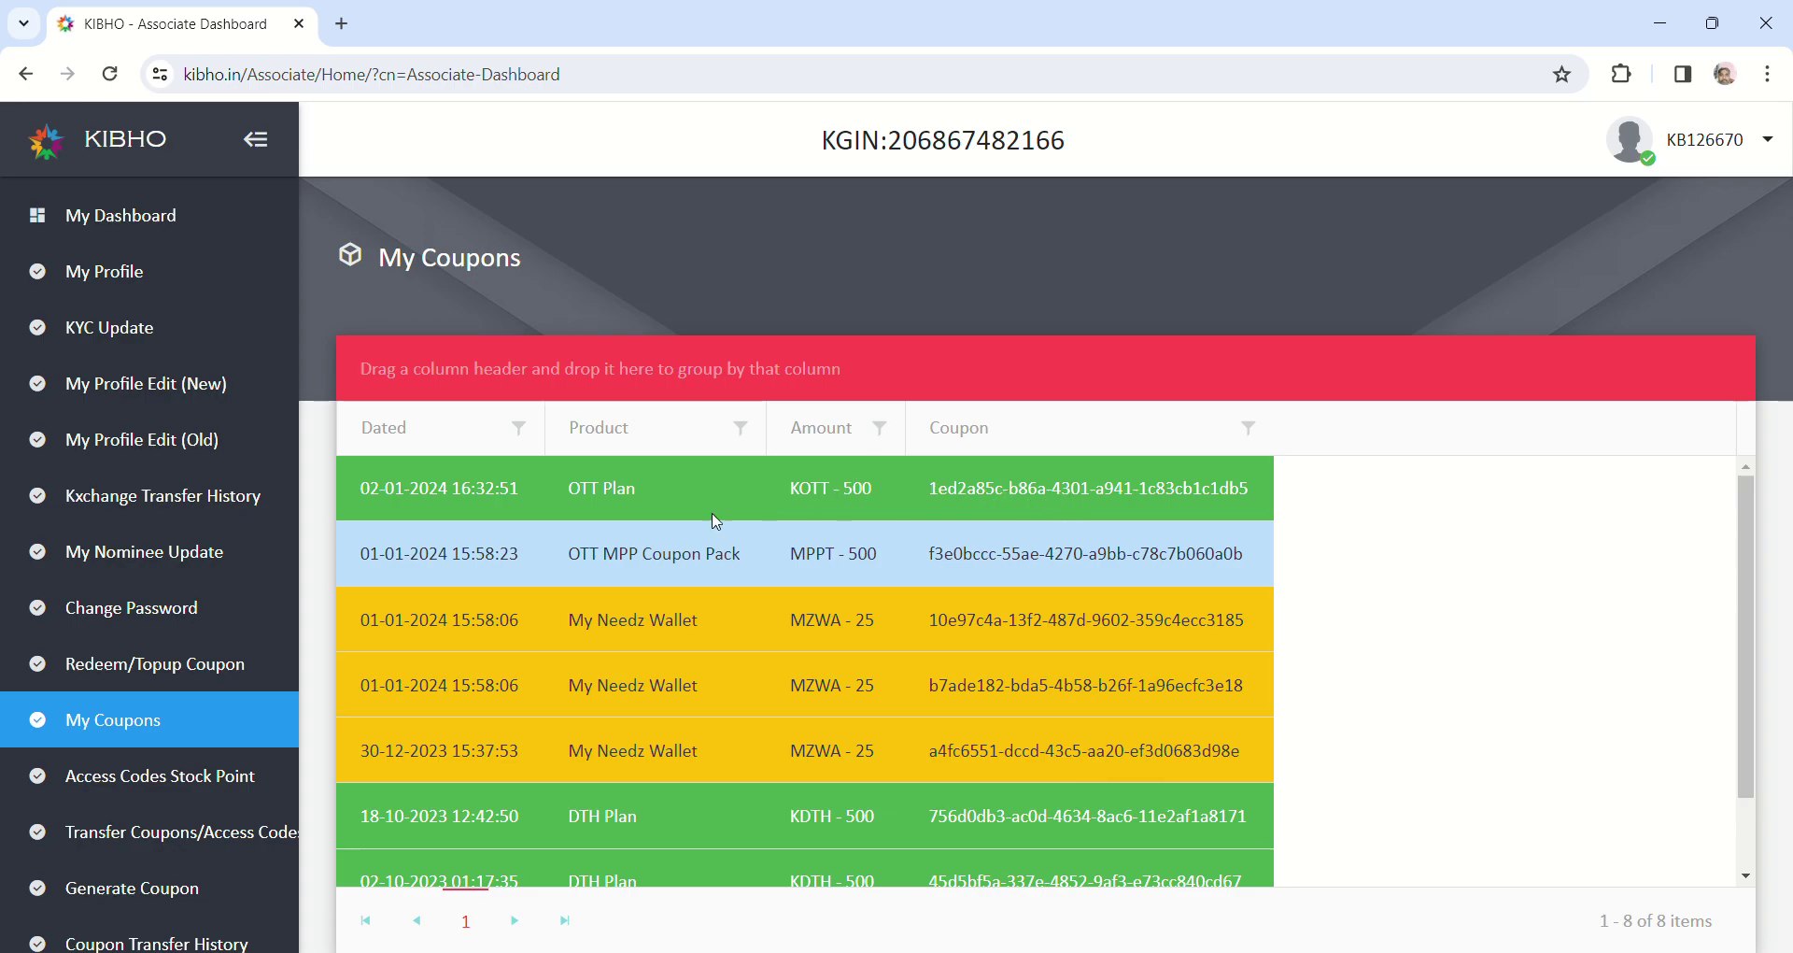
Open the Transfer Coupons/Access Codes form and enter the recipient's KGIN account number
{"action": "scroll", "coordinate": [283, 603], "scroll_direction": "down", "scroll_amount": 2}
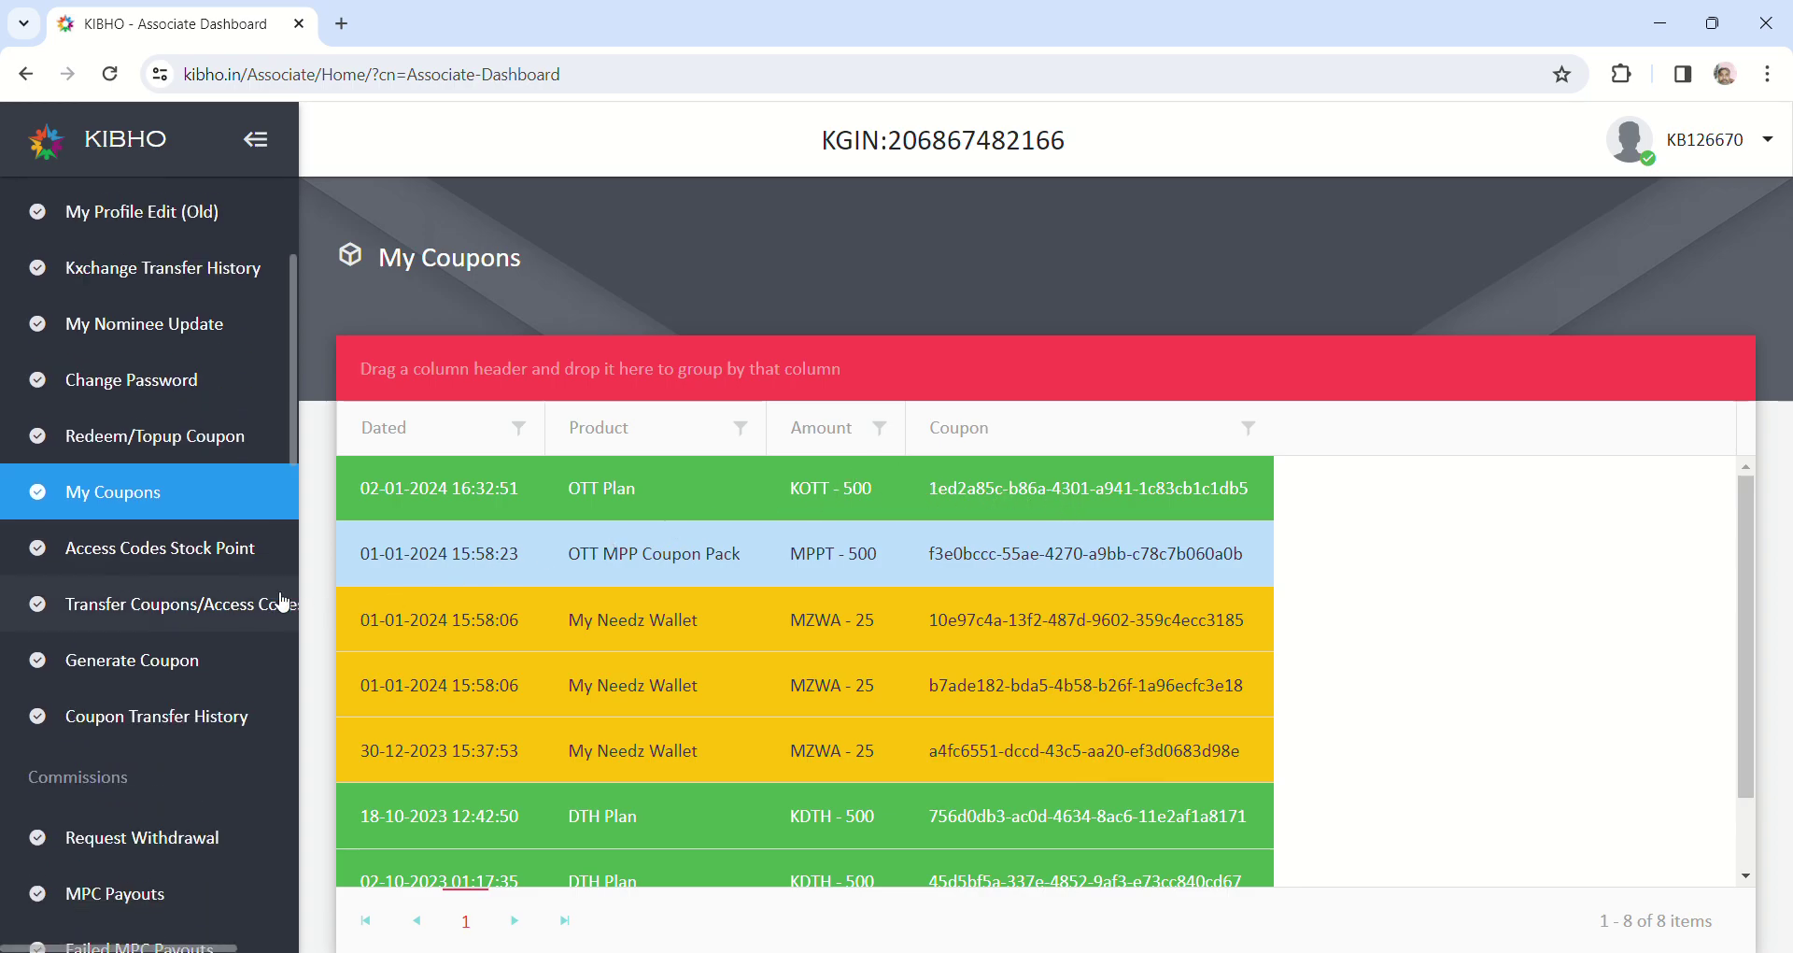
{"action": "scroll", "coordinate": [283, 602], "scroll_direction": "down", "scroll_amount": 2}
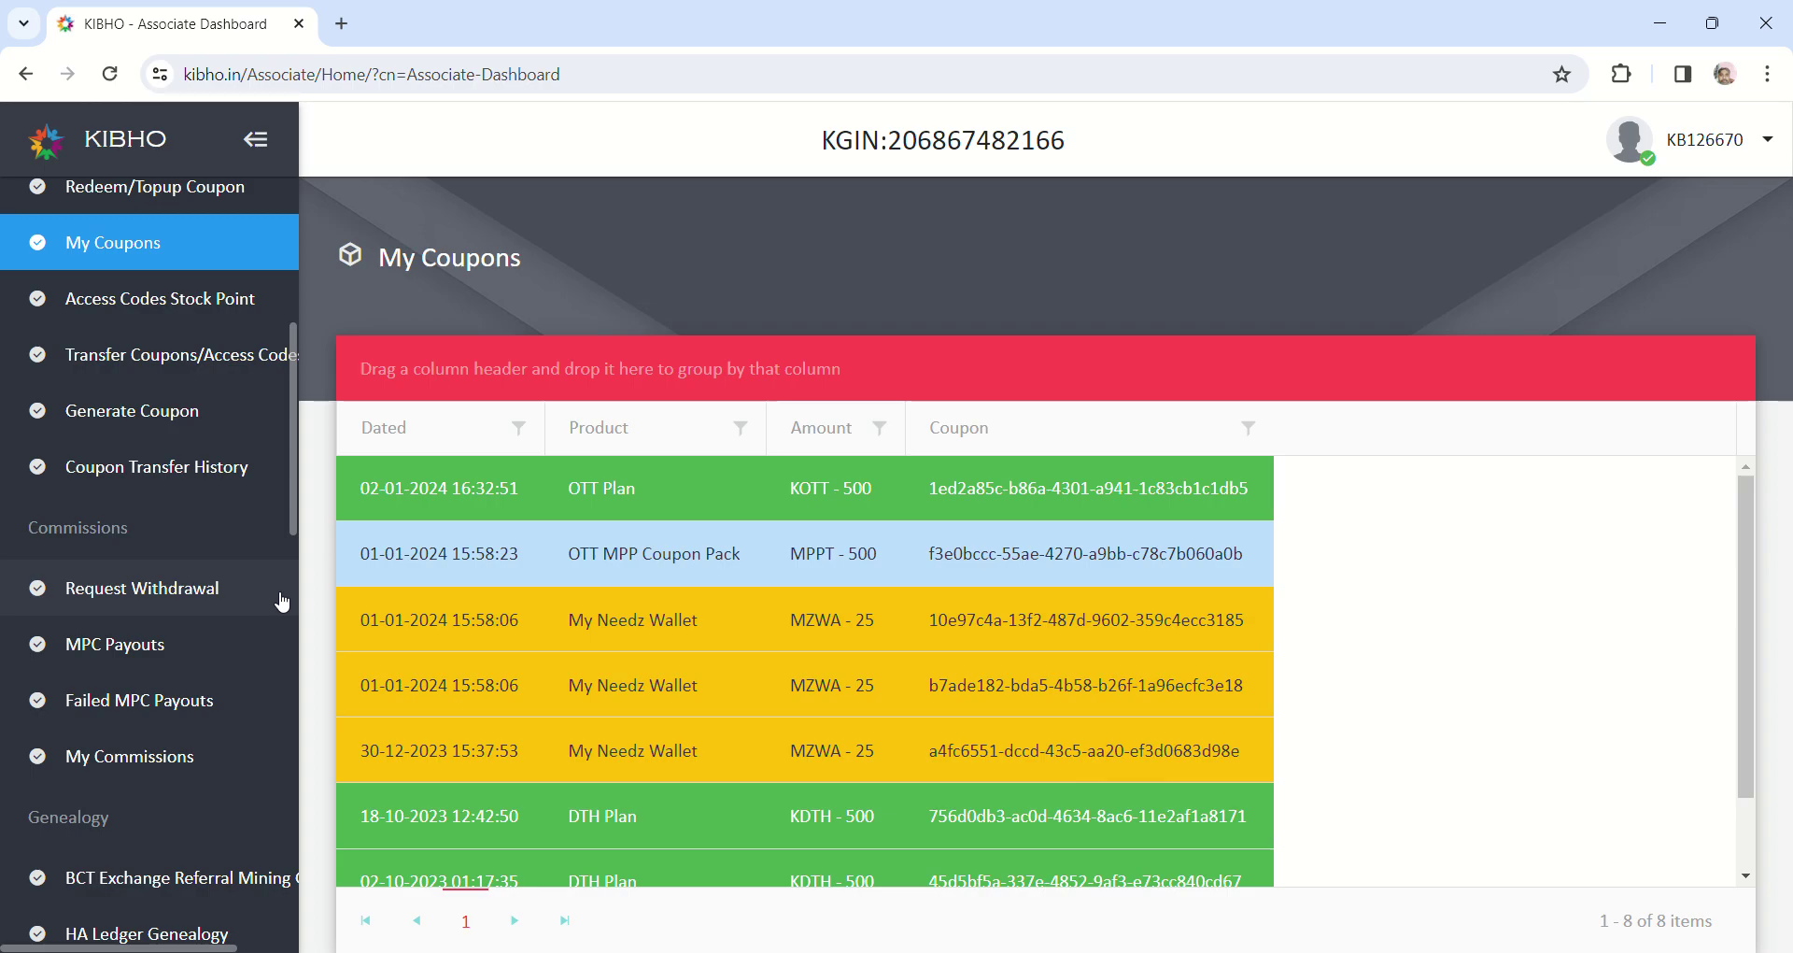
{"action": "scroll", "coordinate": [282, 601], "scroll_direction": "up", "scroll_amount": 1}
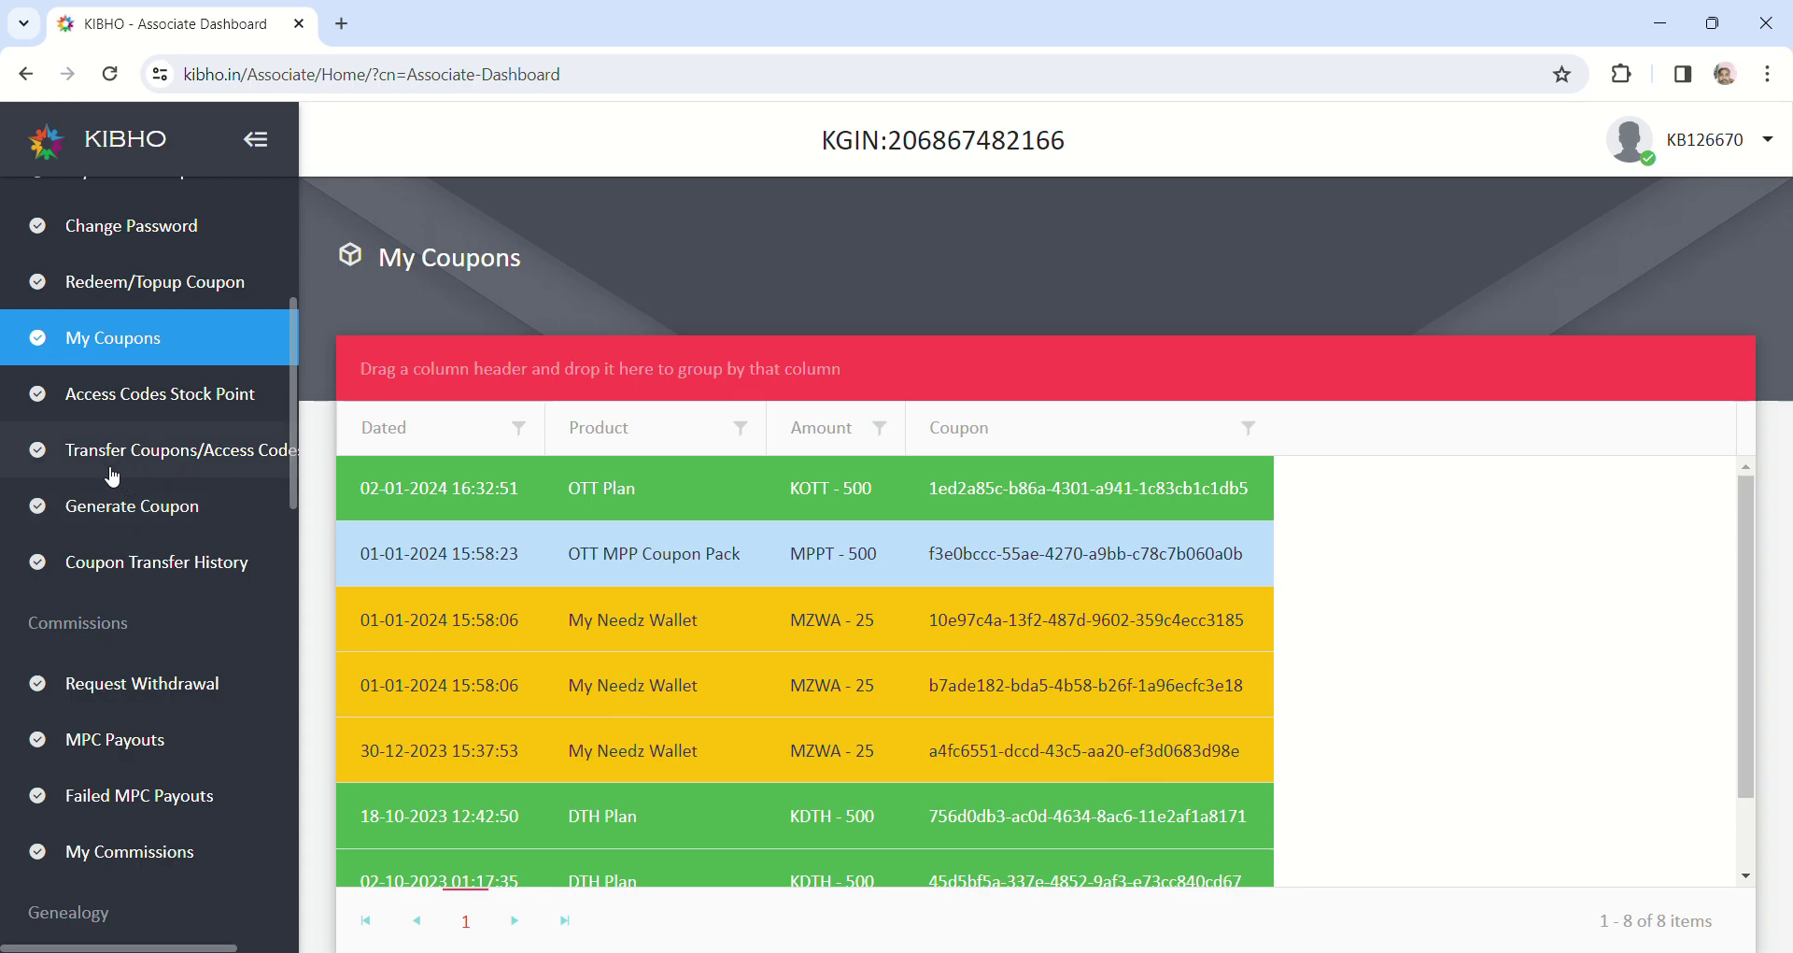
{"action": "left_click", "coordinate": [219, 472]}
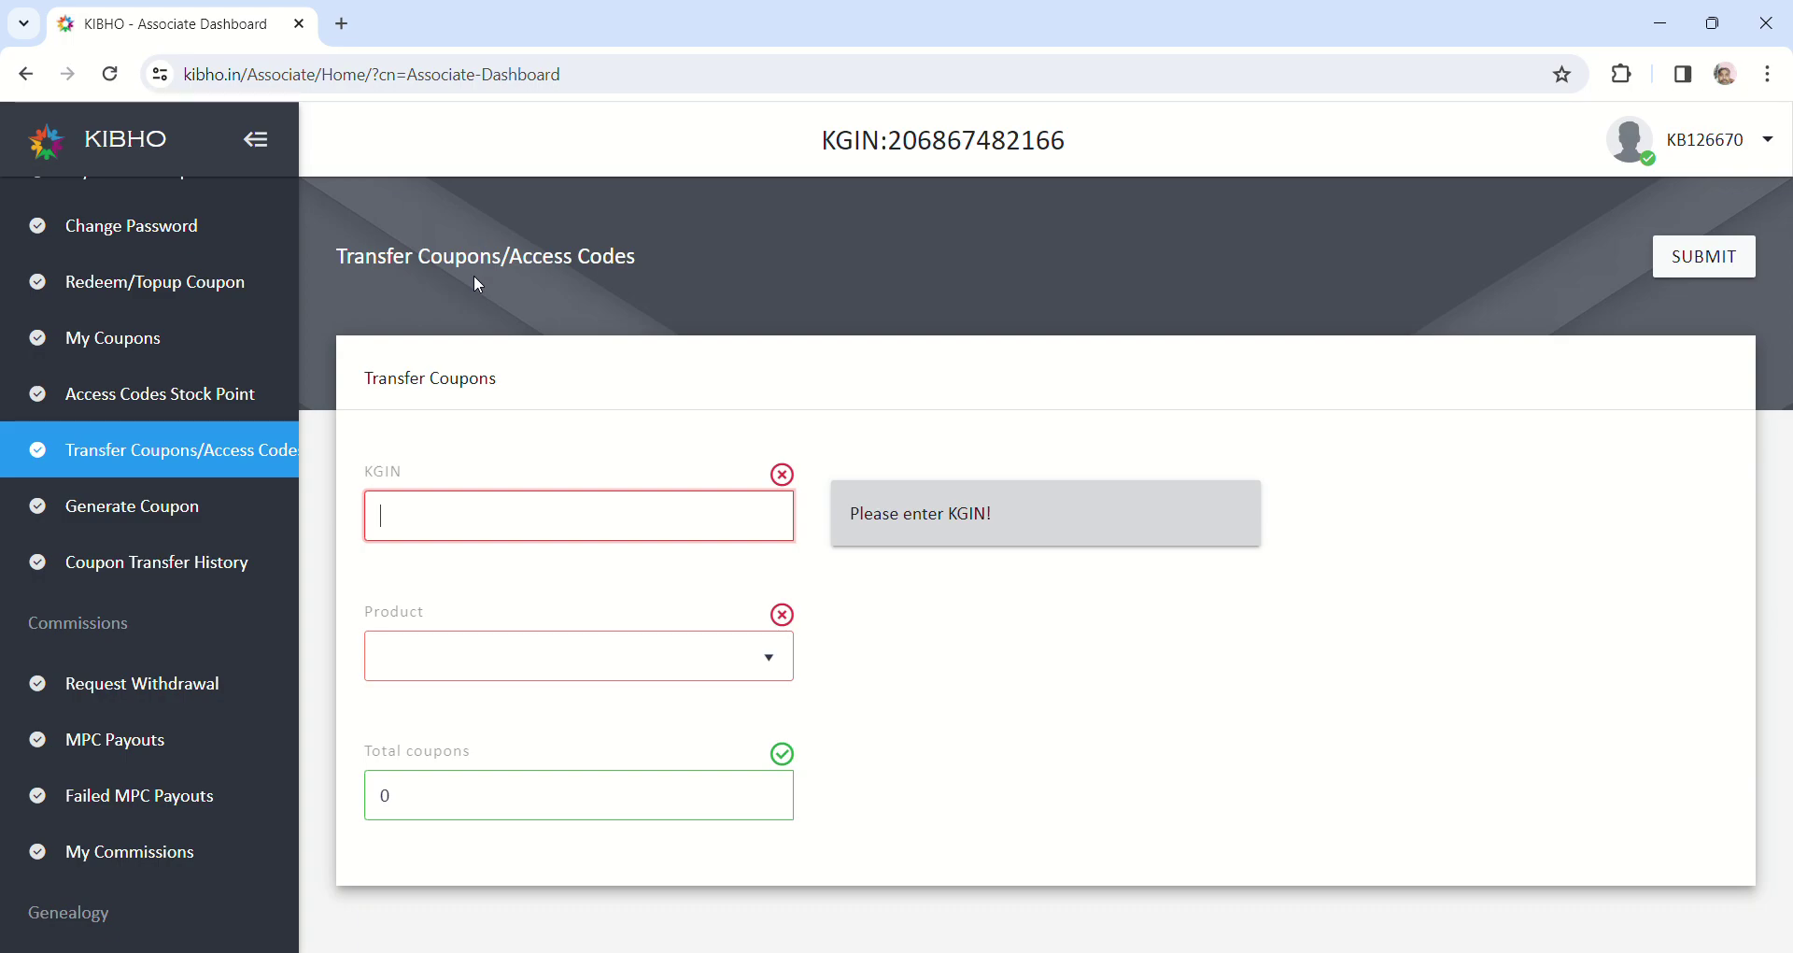
{"action": "key", "text": "ctrl+v"}
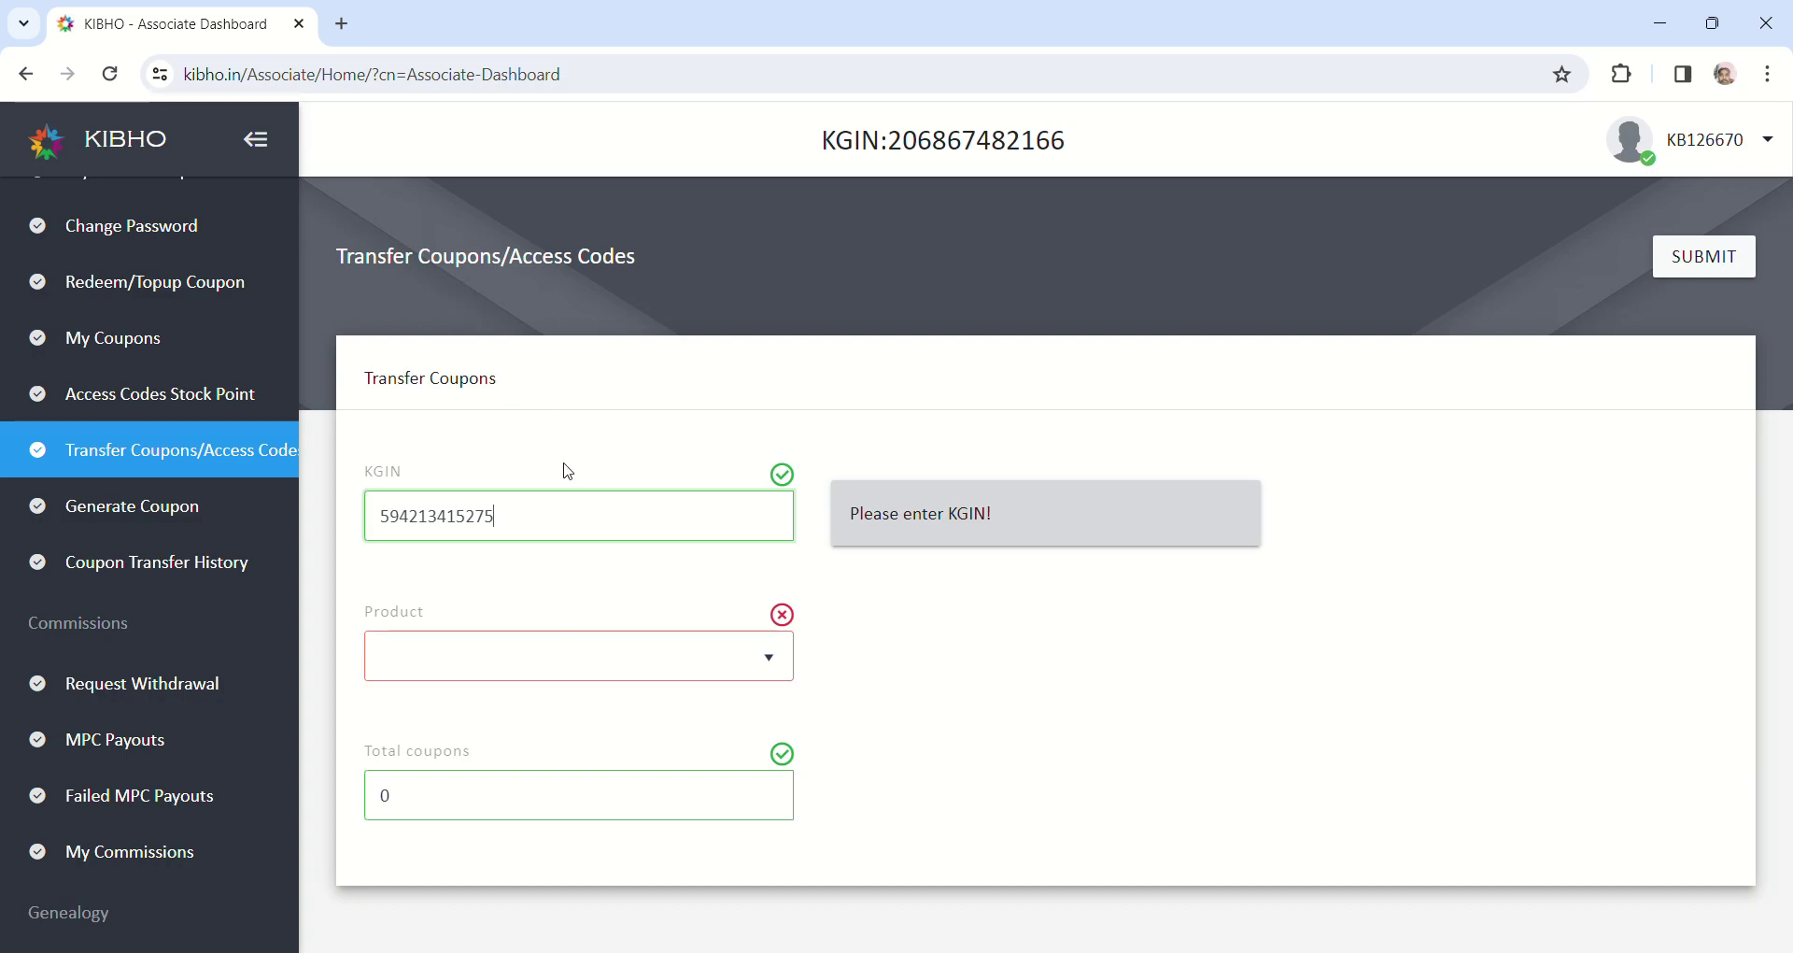
{"action": "left_click", "coordinate": [548, 572]}
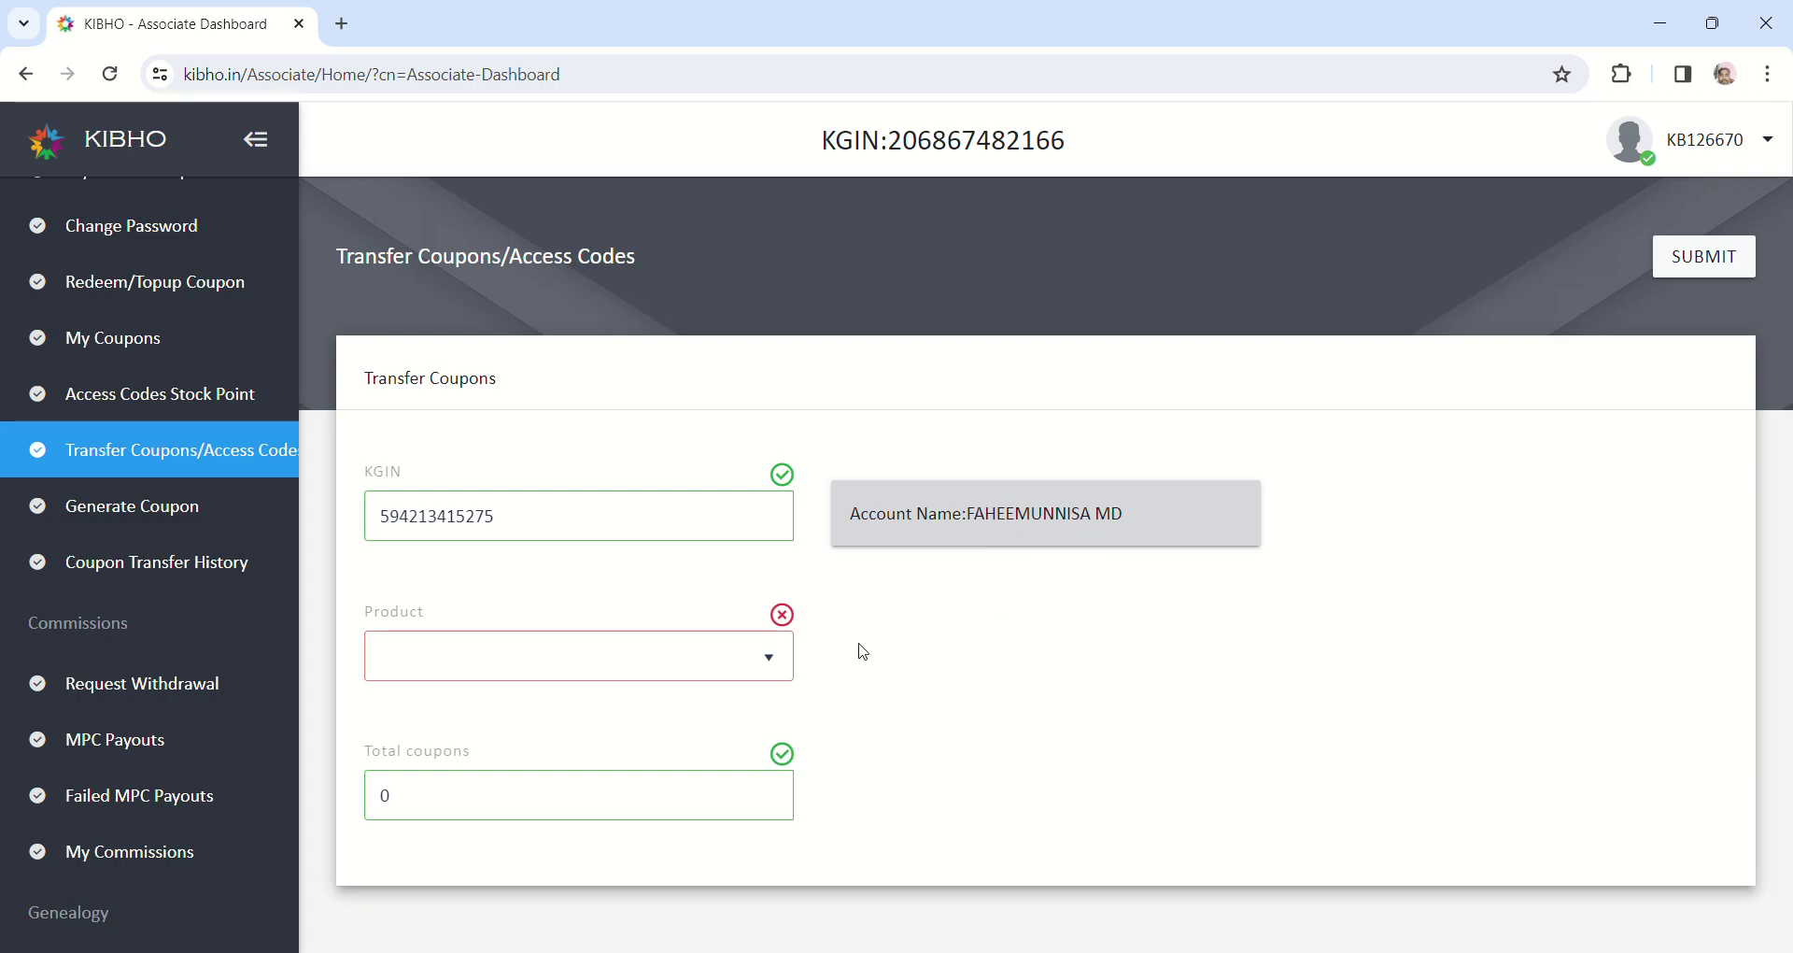
Choose OTT Plan as the product, set the total coupons to 1, and submit and confirm the transfer
{"action": "left_click", "coordinate": [770, 657]}
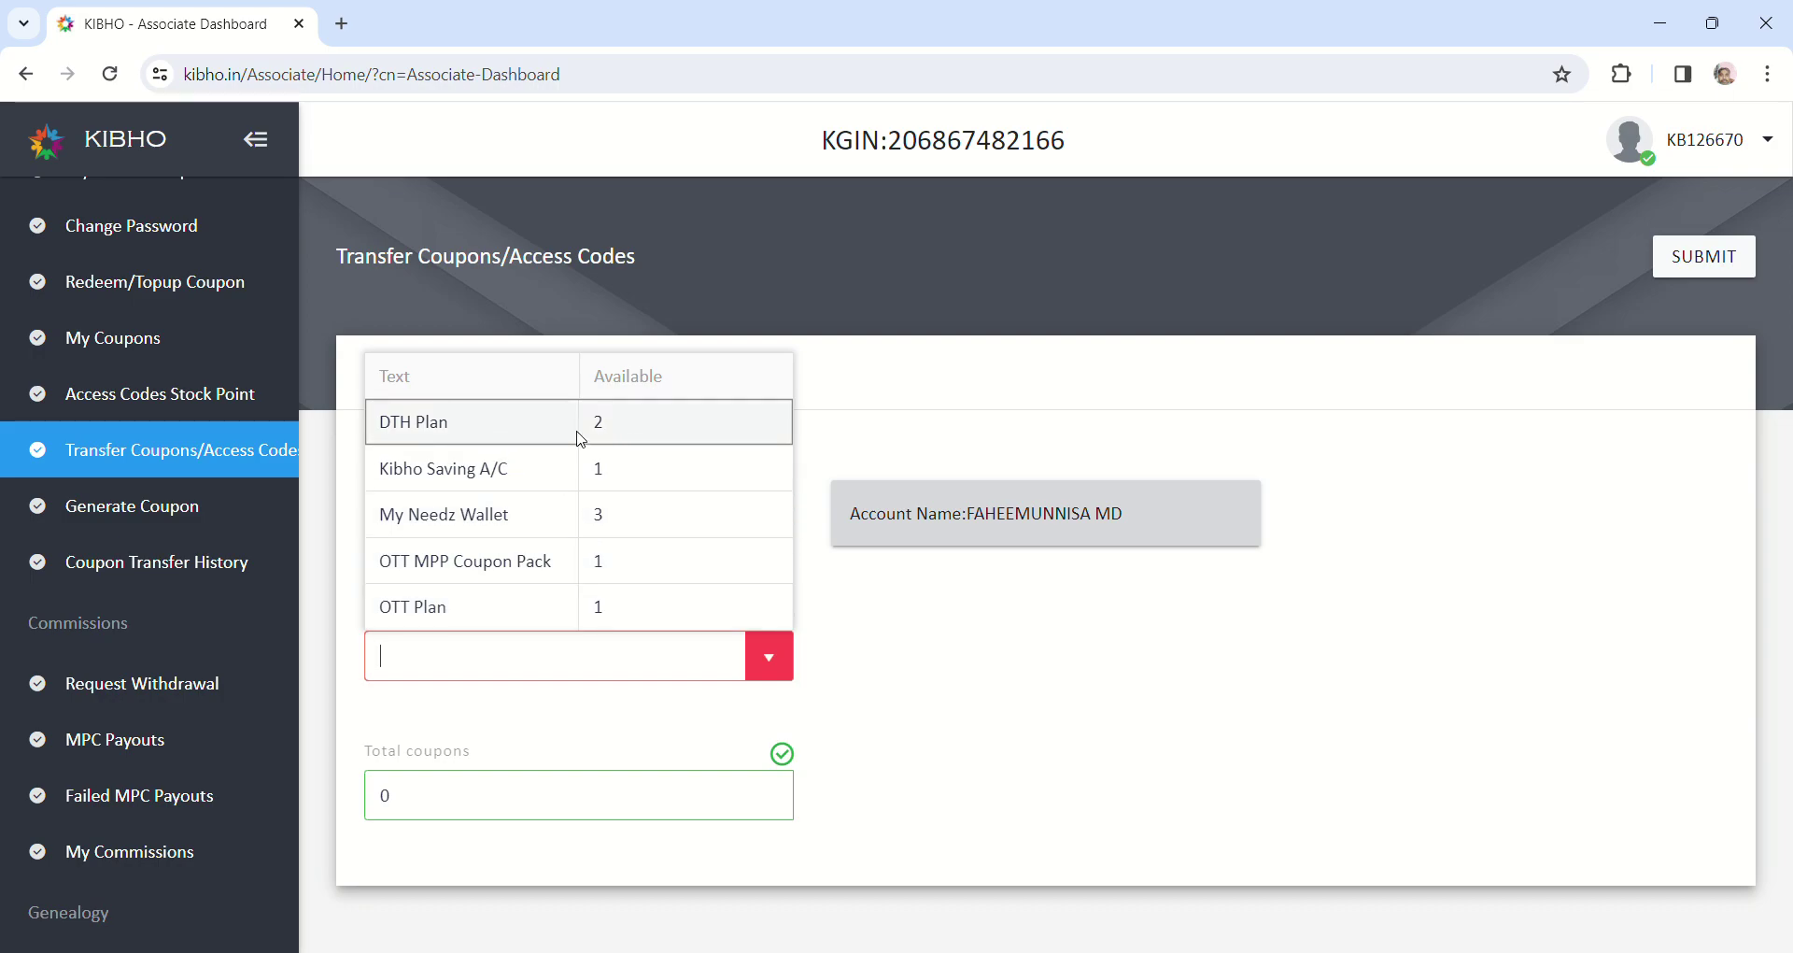
{"action": "left_click", "coordinate": [511, 615]}
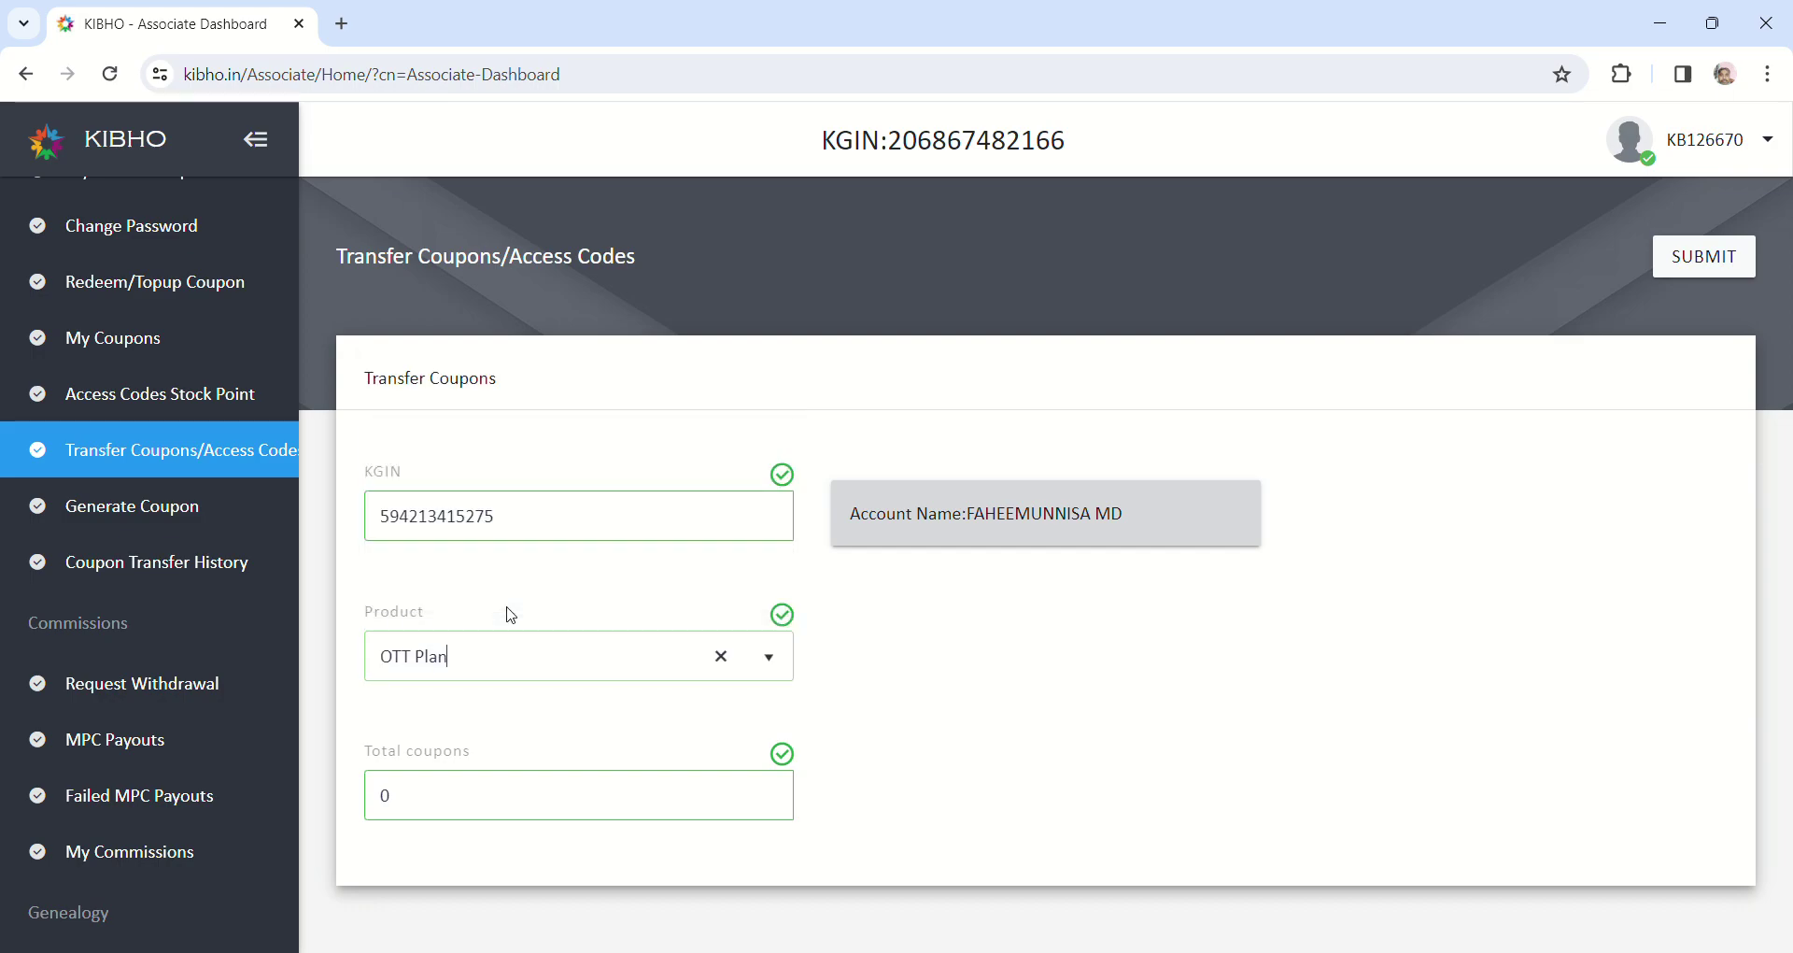
{"action": "left_click", "coordinate": [527, 797]}
{"action": "key", "text": "BackSpace"}
{"action": "type", "text": "1"}
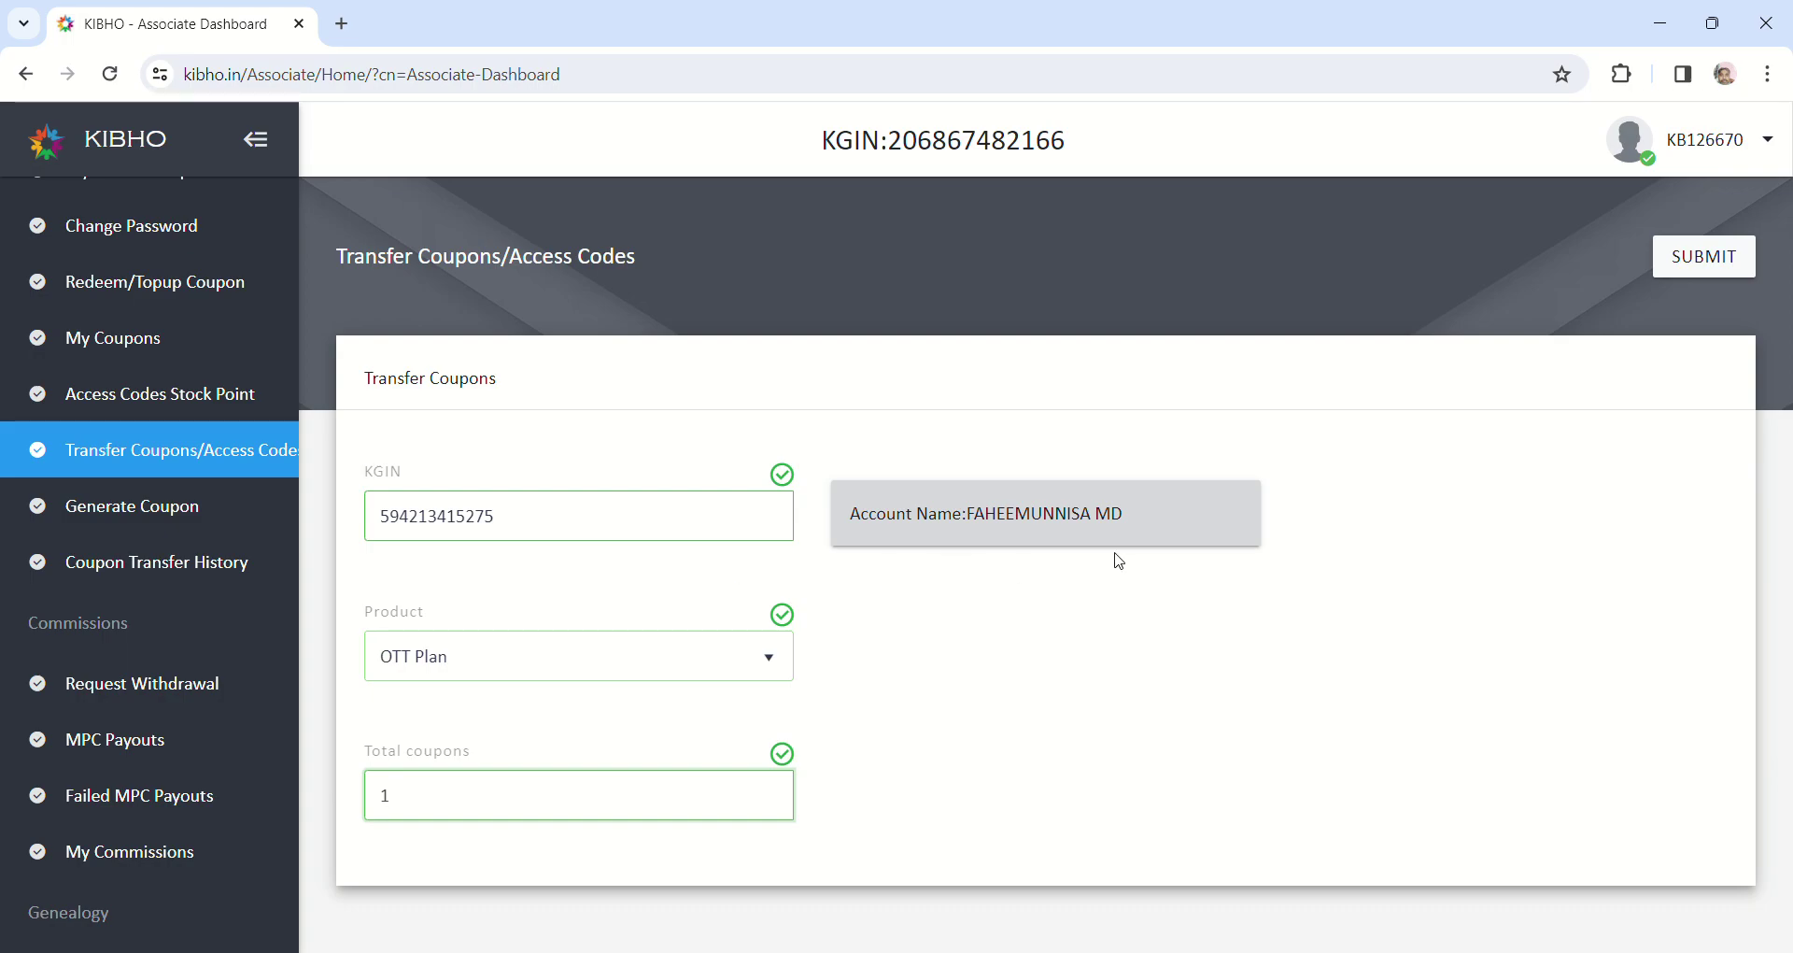
{"action": "left_click", "coordinate": [1711, 280]}
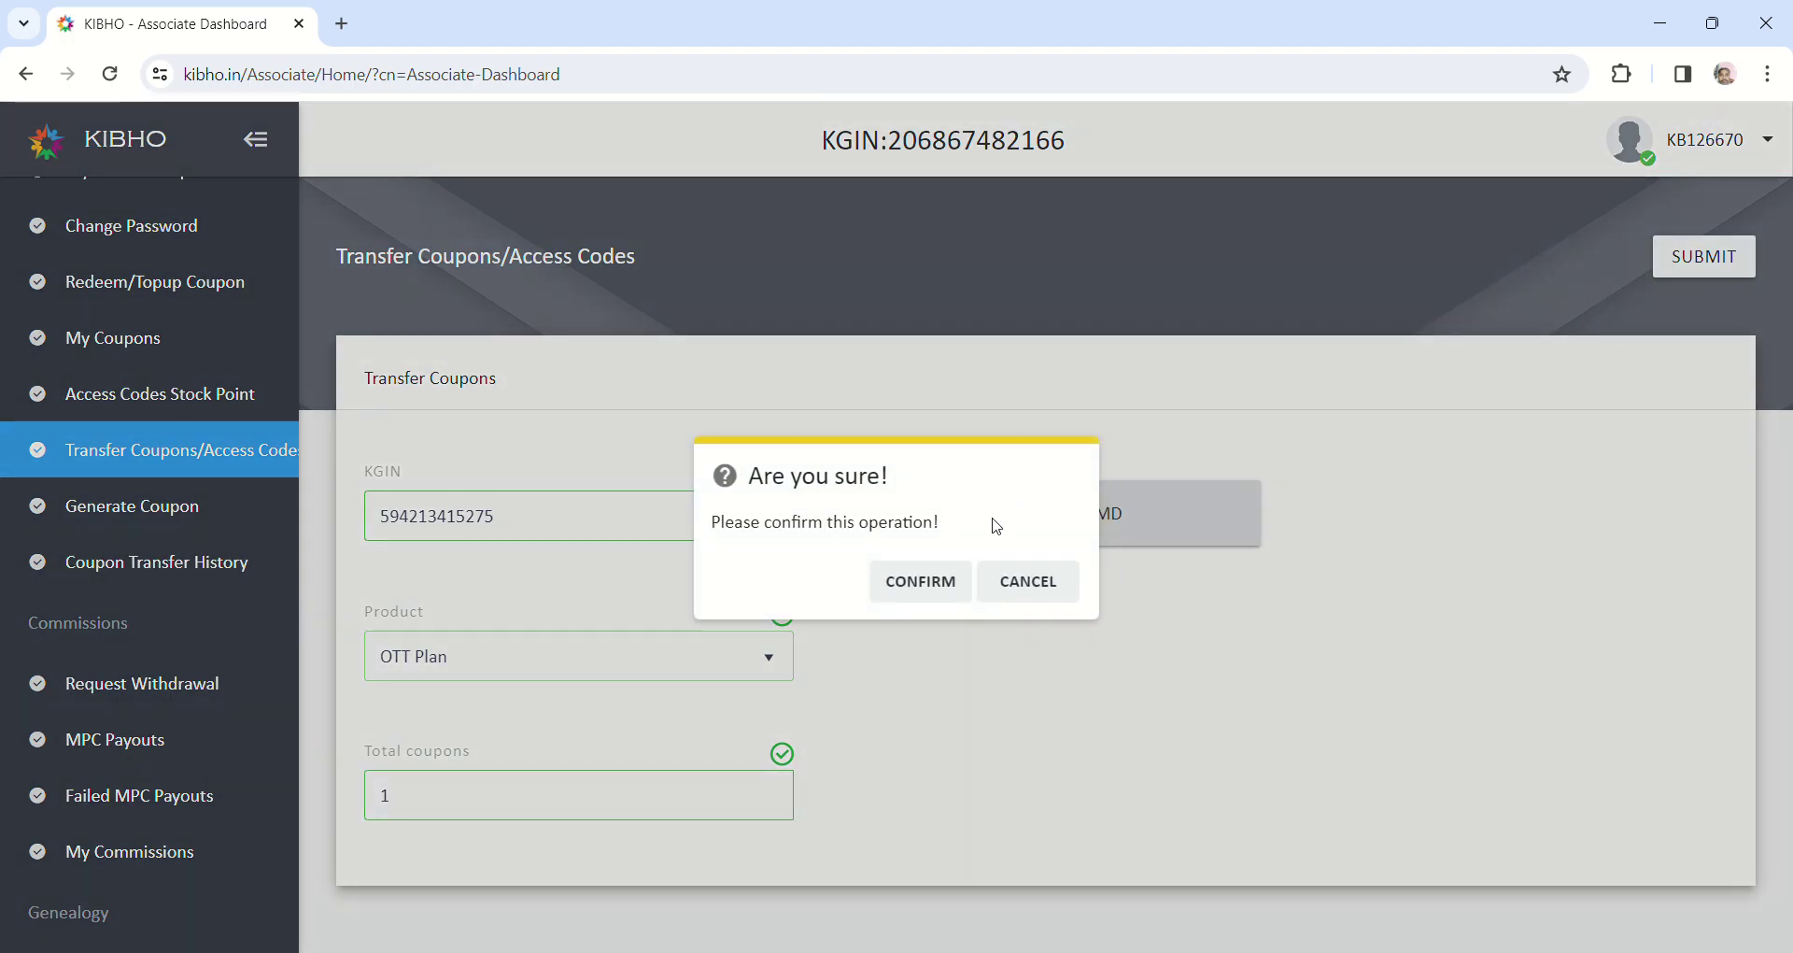
{"action": "left_click", "coordinate": [942, 586]}
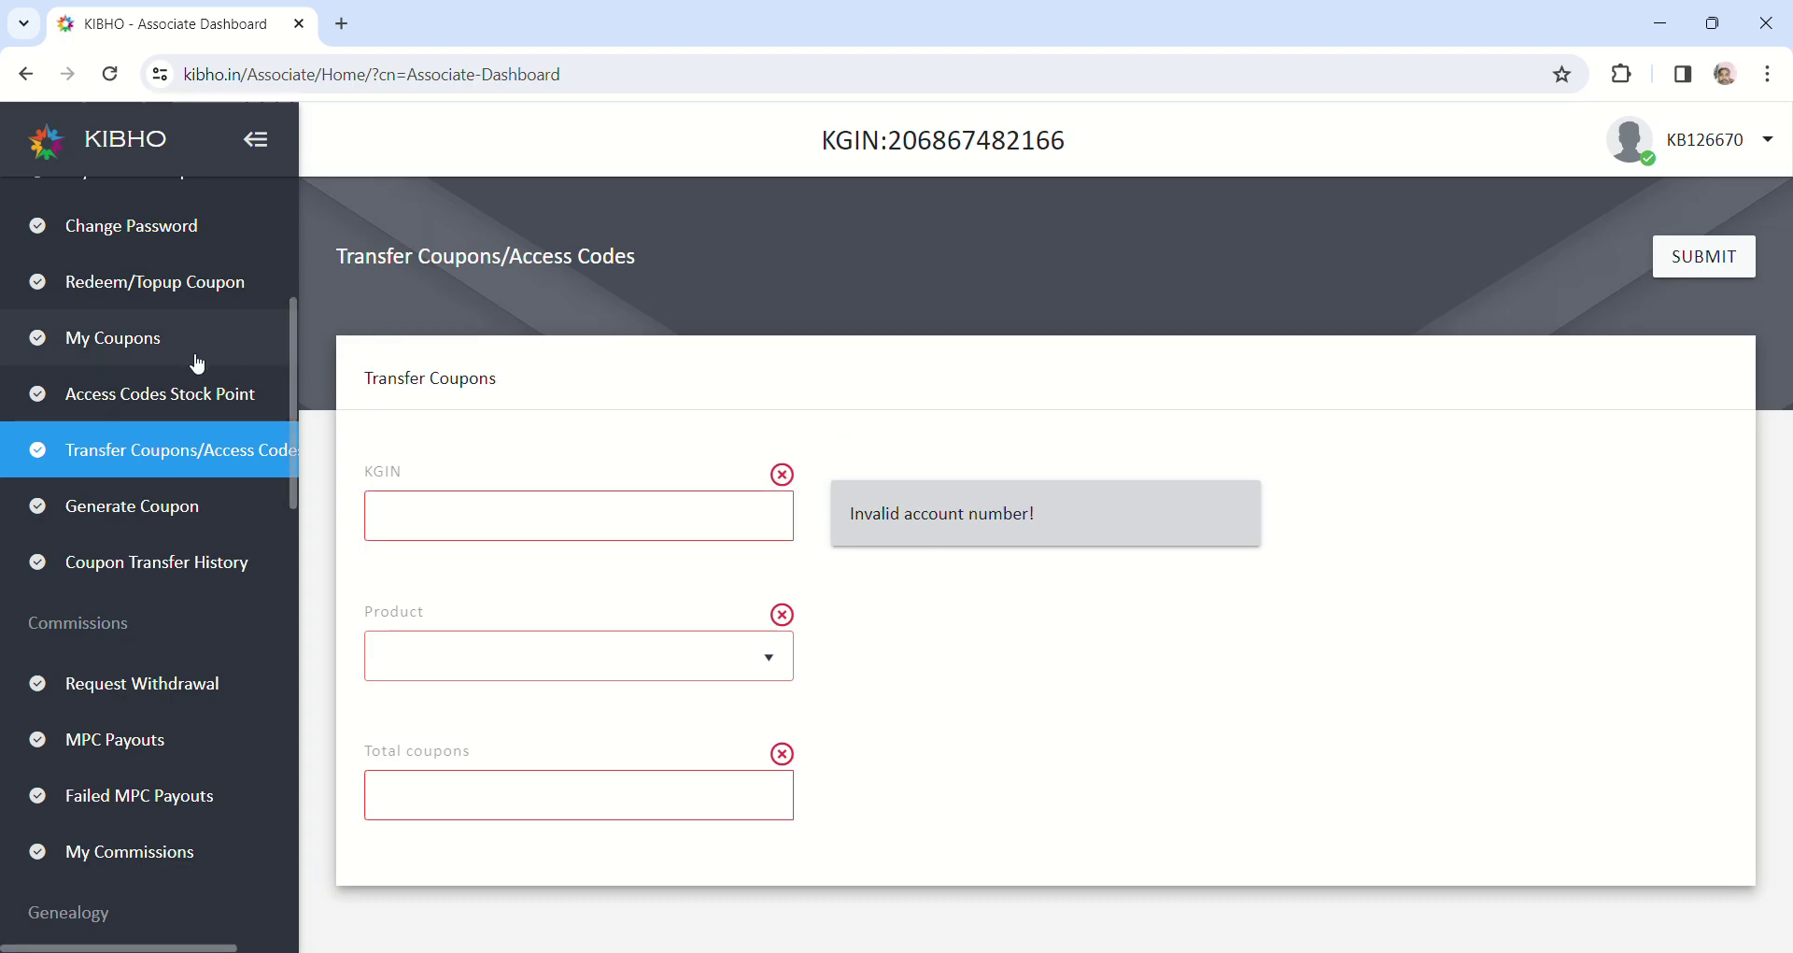
Return to the My Dashboard page
{"action": "scroll", "coordinate": [198, 364], "scroll_direction": "up", "scroll_amount": 5}
{"action": "left_click", "coordinate": [168, 280]}
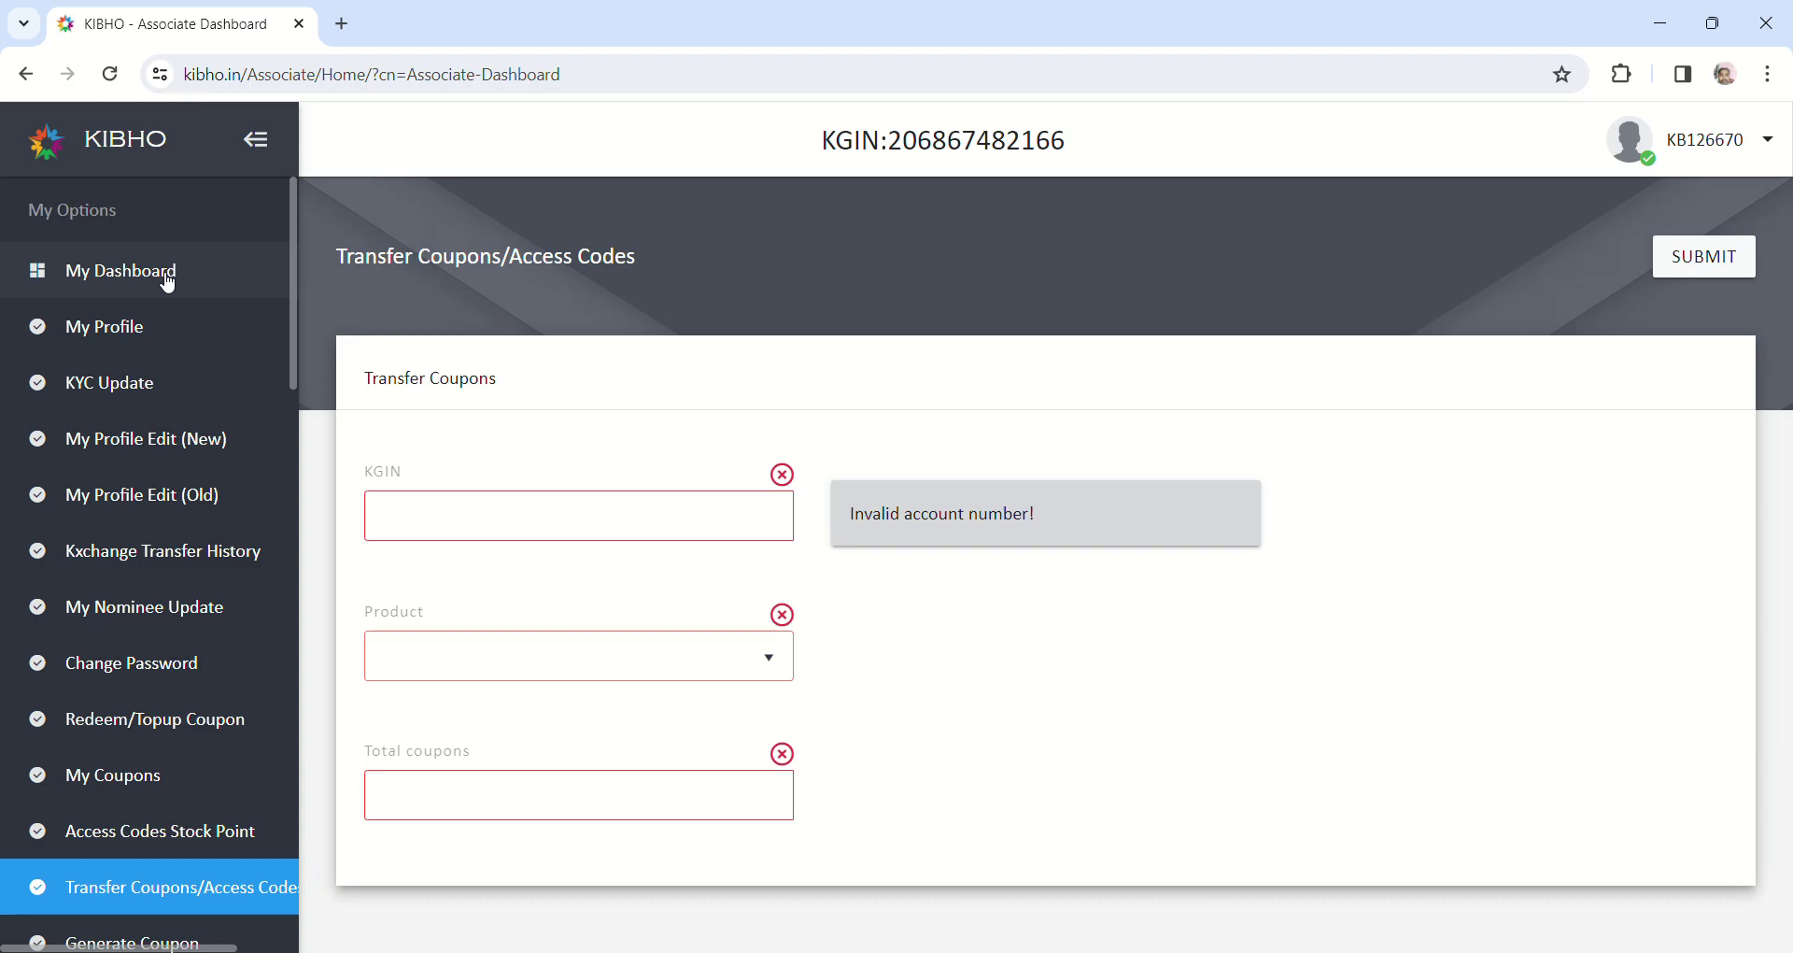